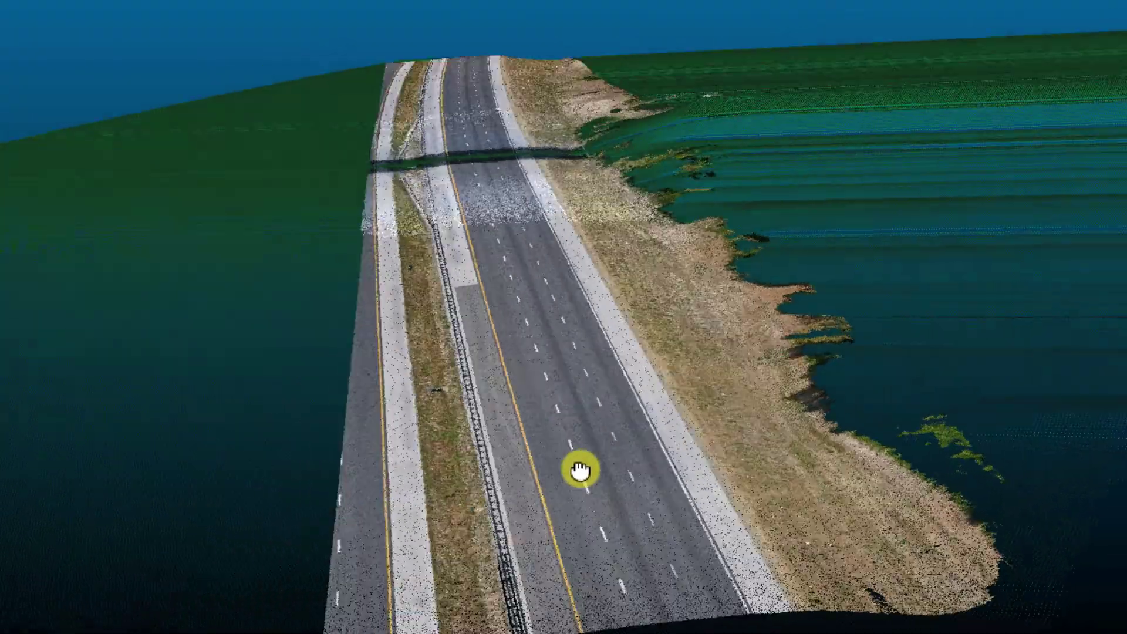
Orbit the highway cloud and green terrain mesh into an oblique top-down overview
left_click_drag(580, 470, 379, 308)
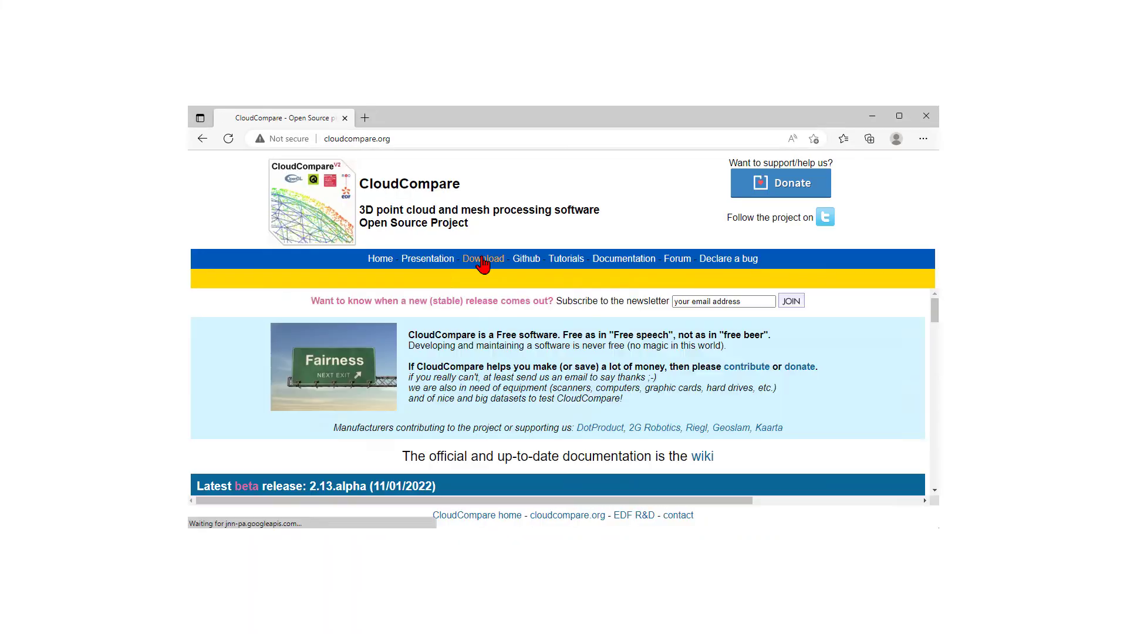
scroll(476, 331, "down", 2)
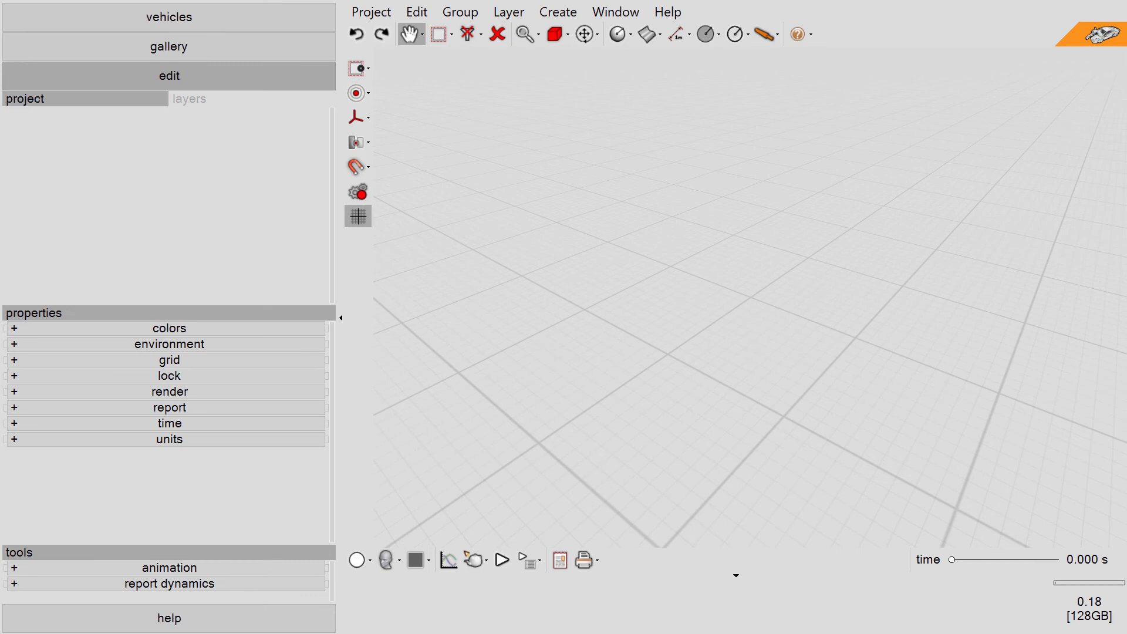
Import the 55 tile world files and point cloud at 100% image quality, unlimited memory
key("alt+Tab")
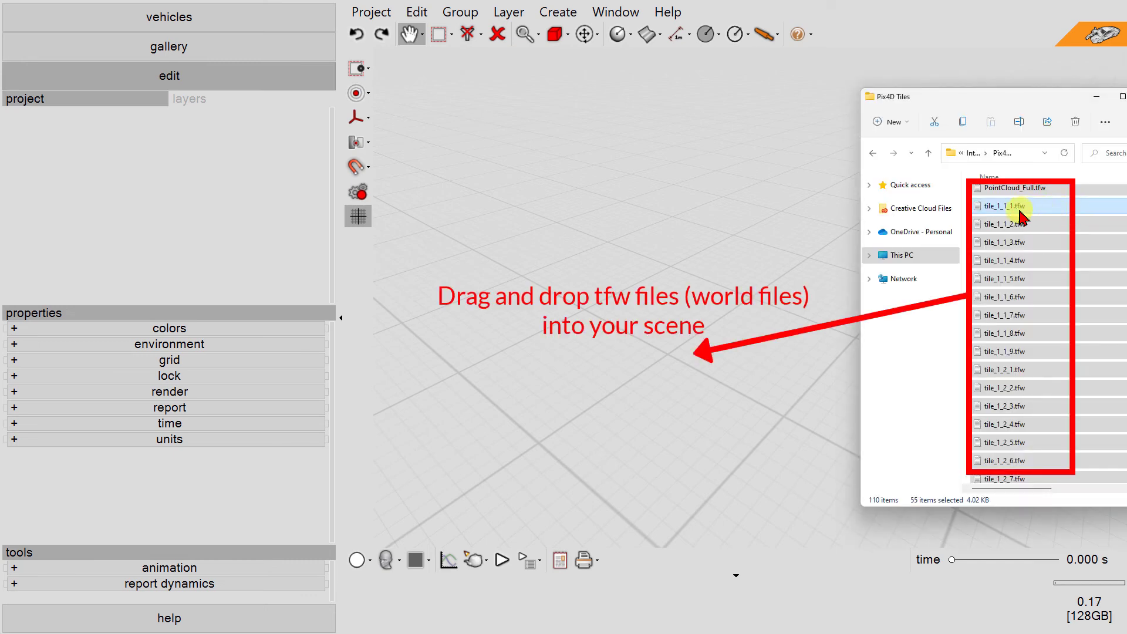
left_click_drag(1021, 217, 792, 290)
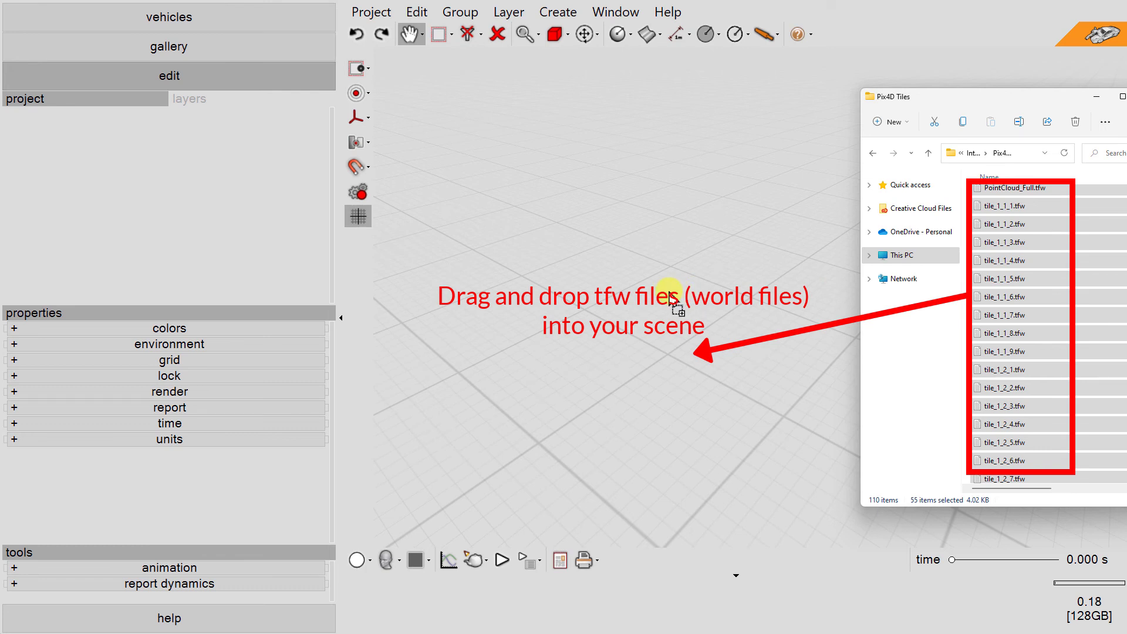
left_click_drag(671, 296, 672, 299)
mouse_move(707, 186)
left_mouse_down()
mouse_move(674, 201)
mouse_move(712, 241)
mouse_move(712, 196)
left_mouse_up()
left_click(645, 441)
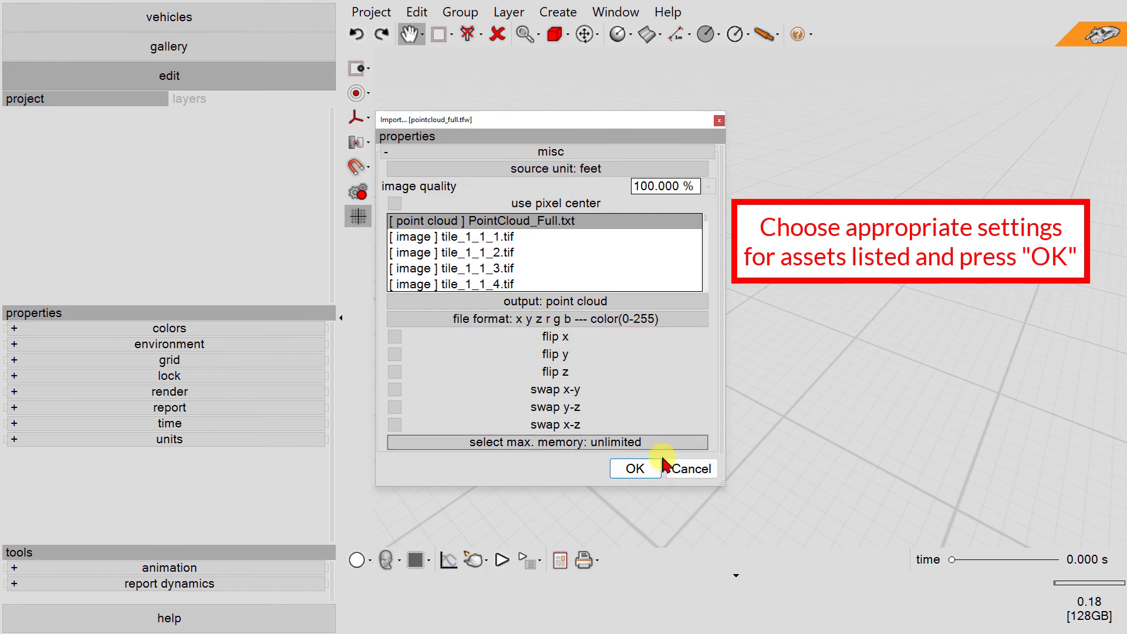
left_click(635, 468)
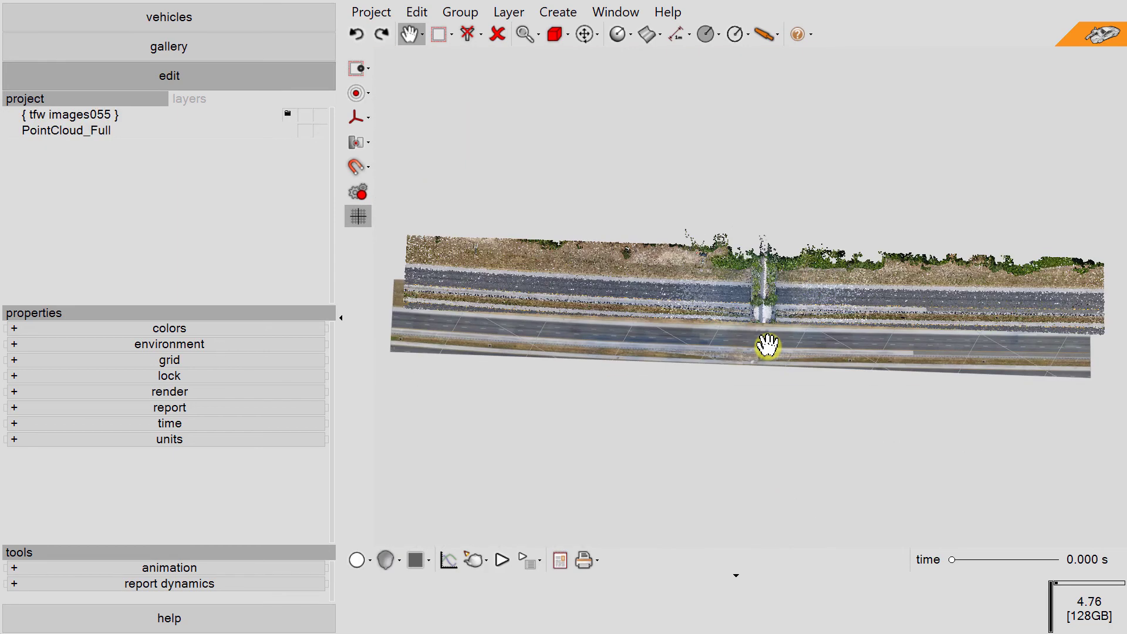
Switch to Perspective view and orbit and zoom in on the highway overpass bridge
left_click(387, 561)
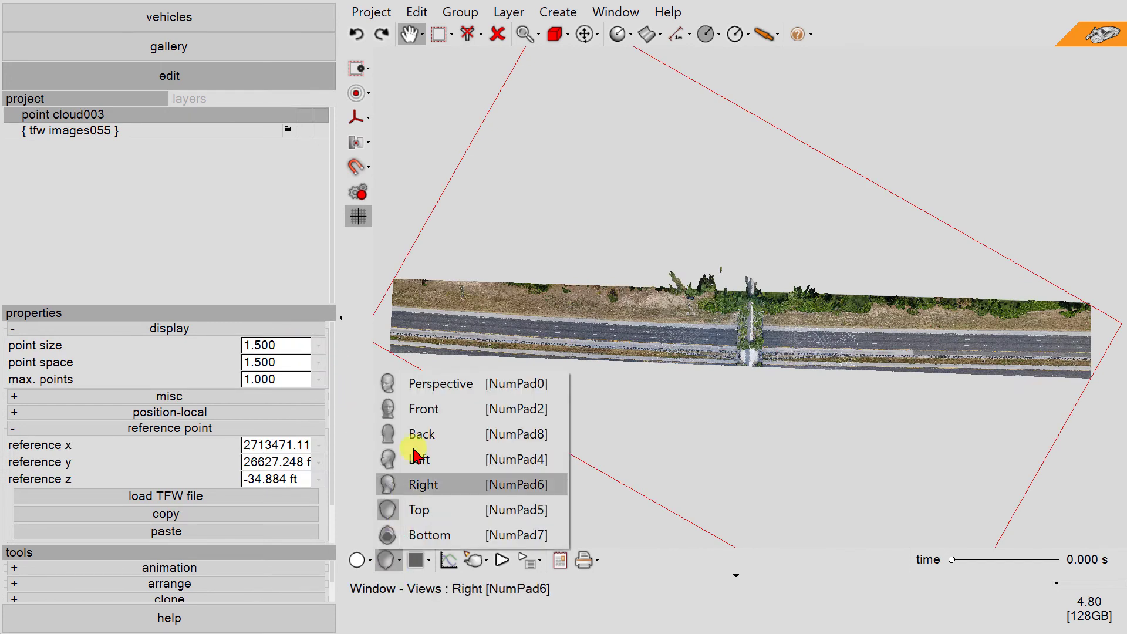
left_click(427, 385)
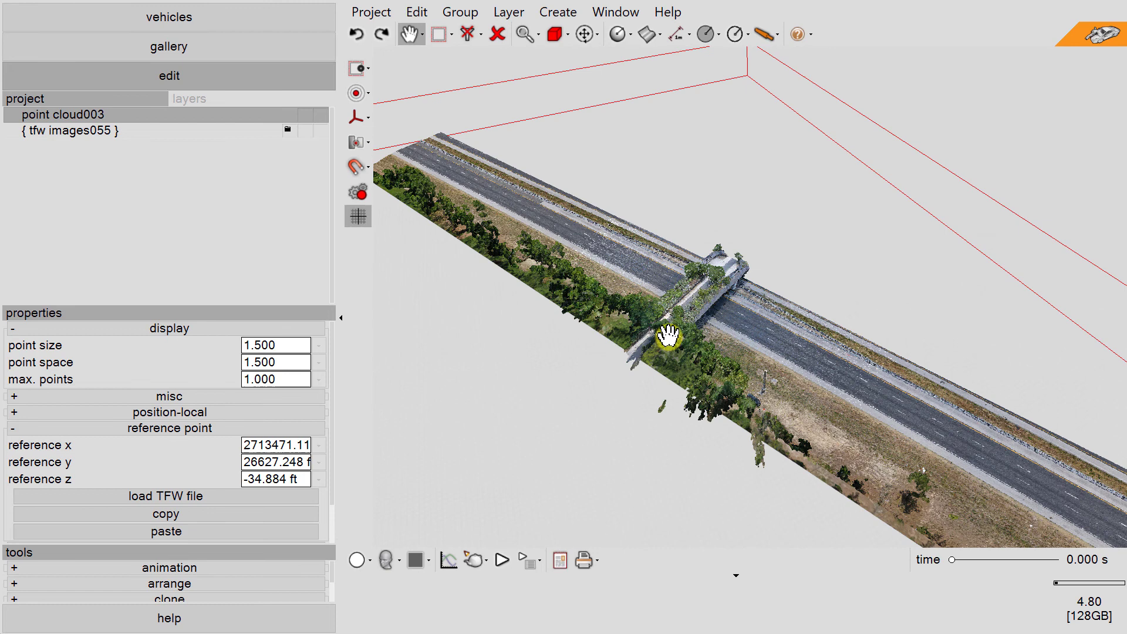
left_click_drag(688, 330, 744, 411)
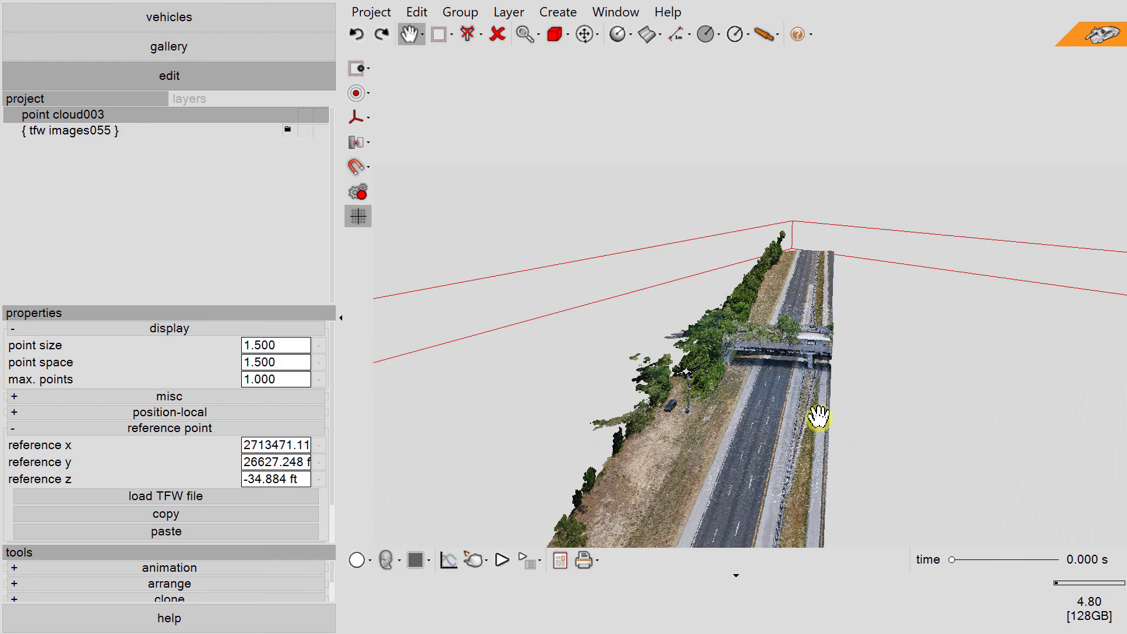
scroll(818, 417, "up", 5)
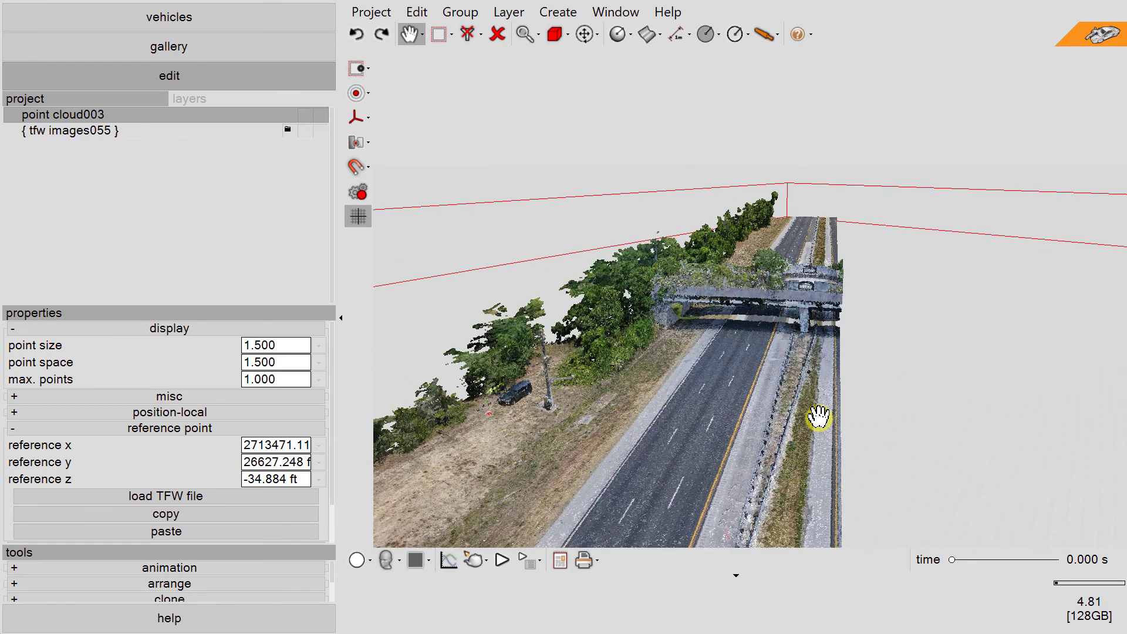
left_click_drag(818, 417, 809, 376)
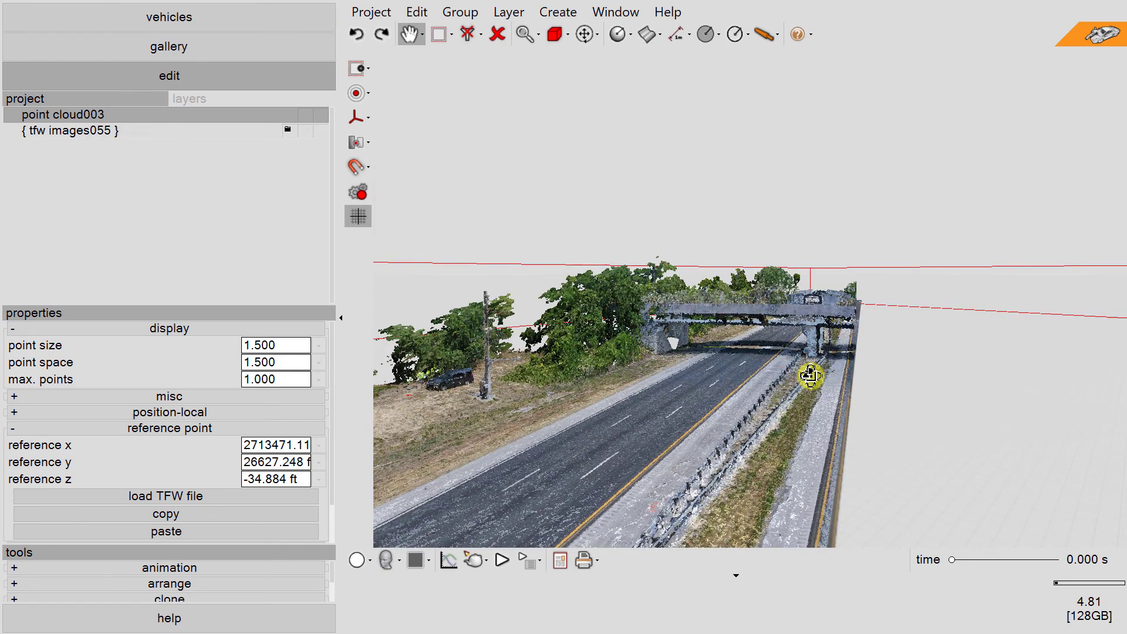
scroll(809, 374, "up", 5)
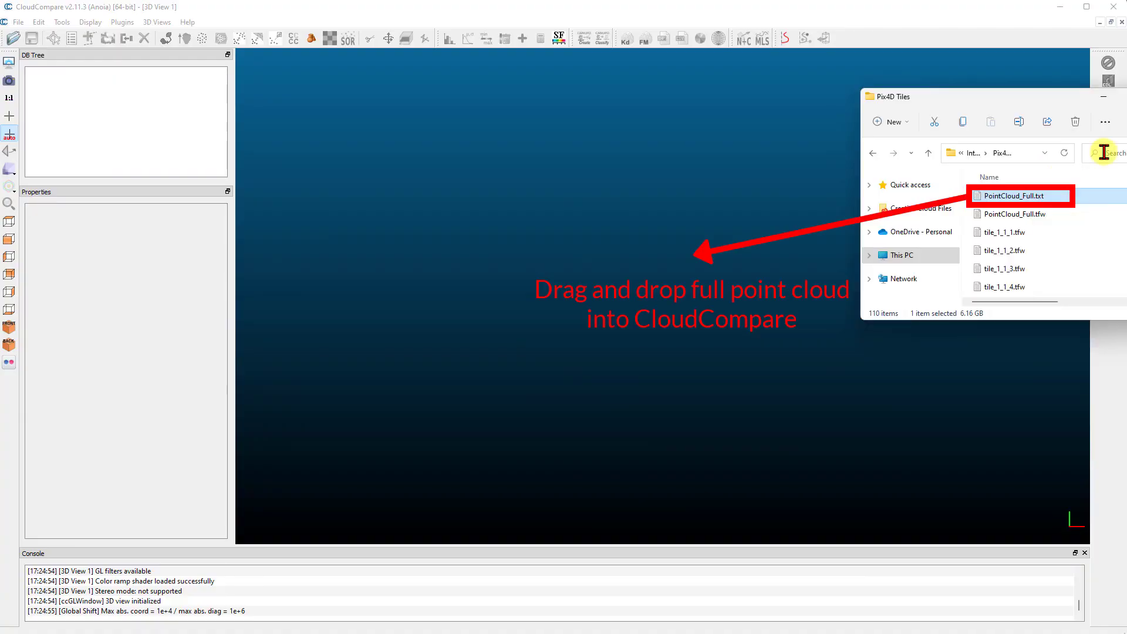
Load PointCloud_Full.txt with XYZ and RGB columns, accepting the suggested global shift for all
left_click_drag(1034, 201, 663, 270)
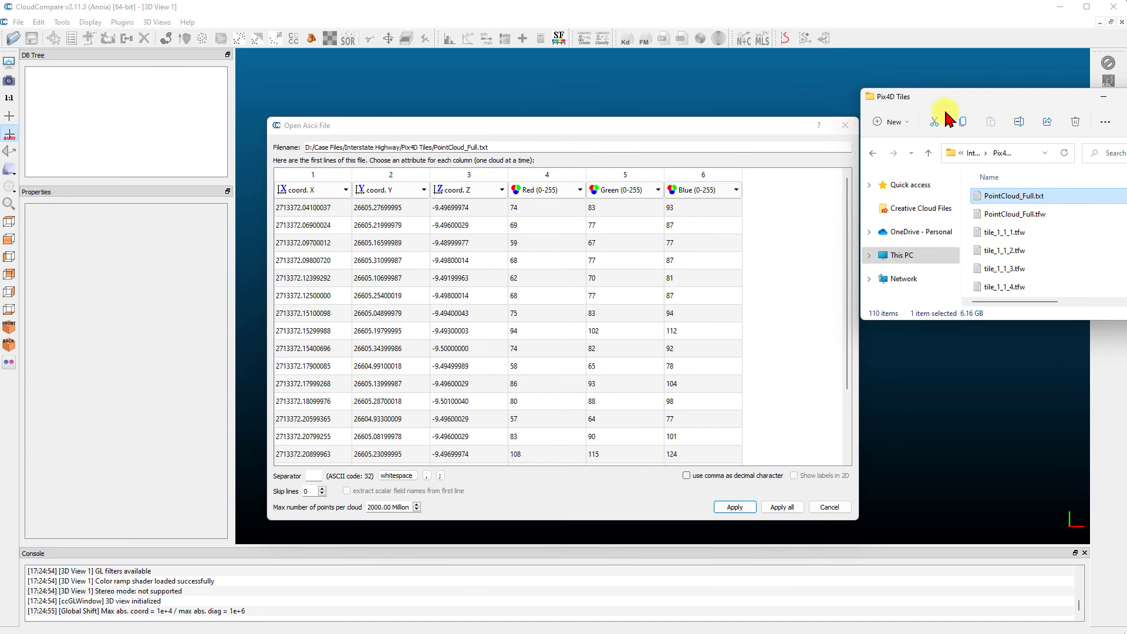
left_click(1104, 99)
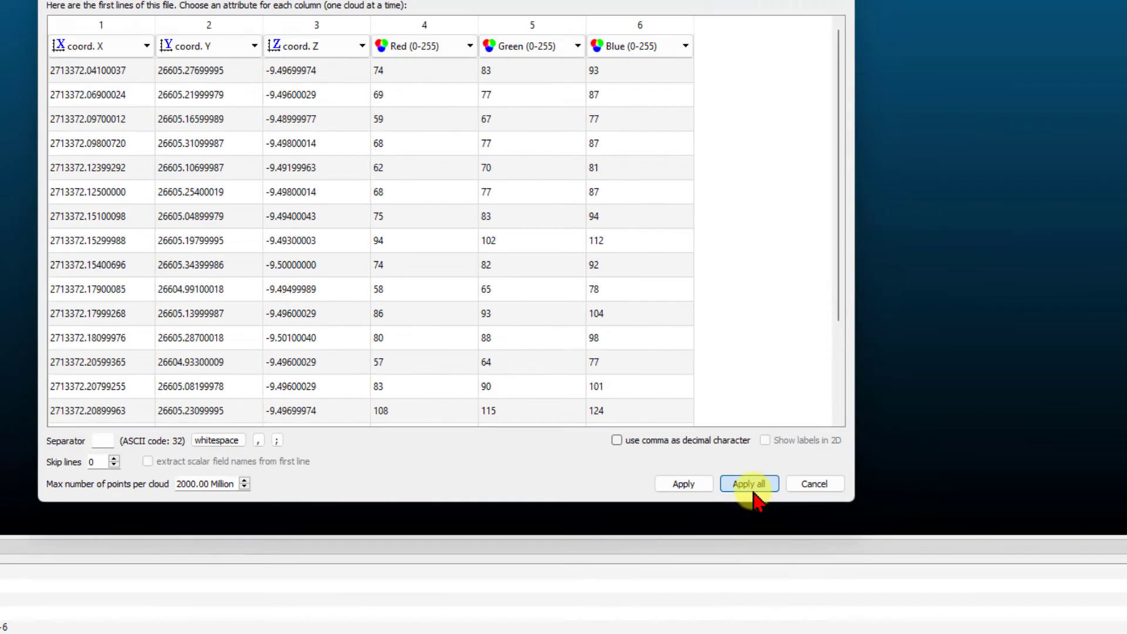
left_click(752, 488)
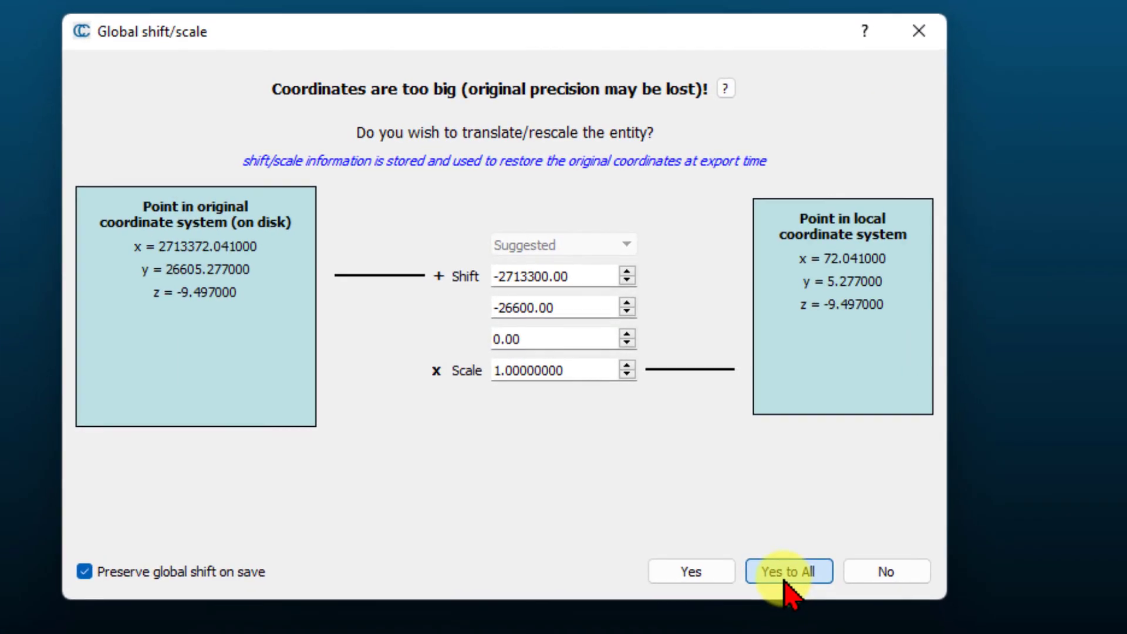
left_click(667, 444)
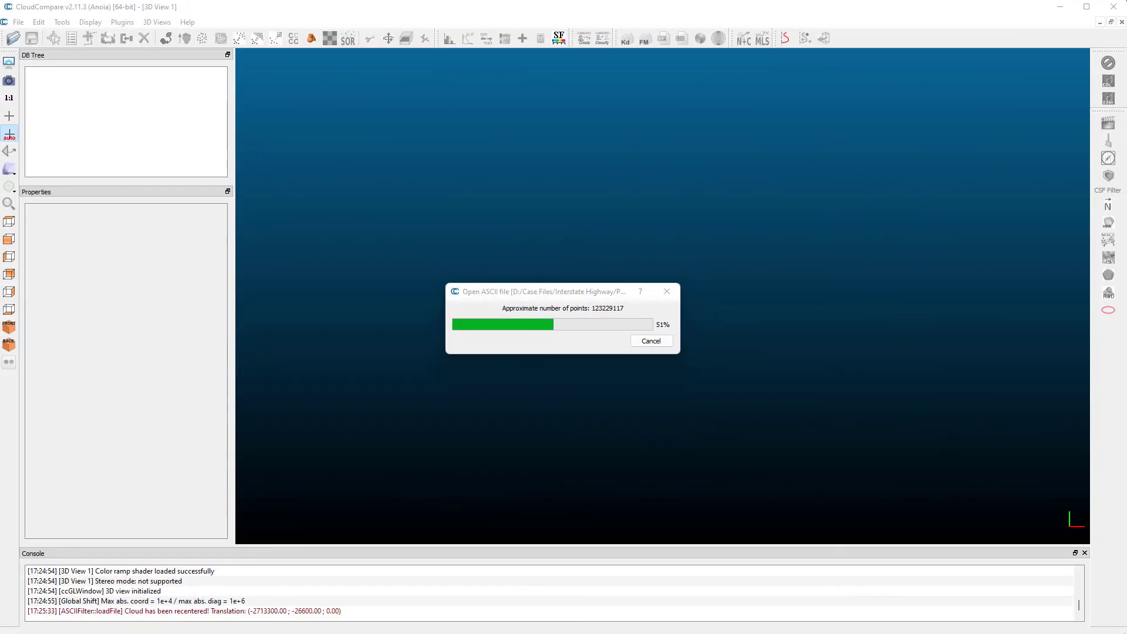
Tilt and zoom the loaded 119,711,143-point highway cloud to inspect it in 3D
mouse_move(671, 415)
left_mouse_down()
mouse_move(579, 196)
mouse_move(807, 350)
mouse_move(679, 397)
left_mouse_up()
scroll(606, 340, "up", 8)
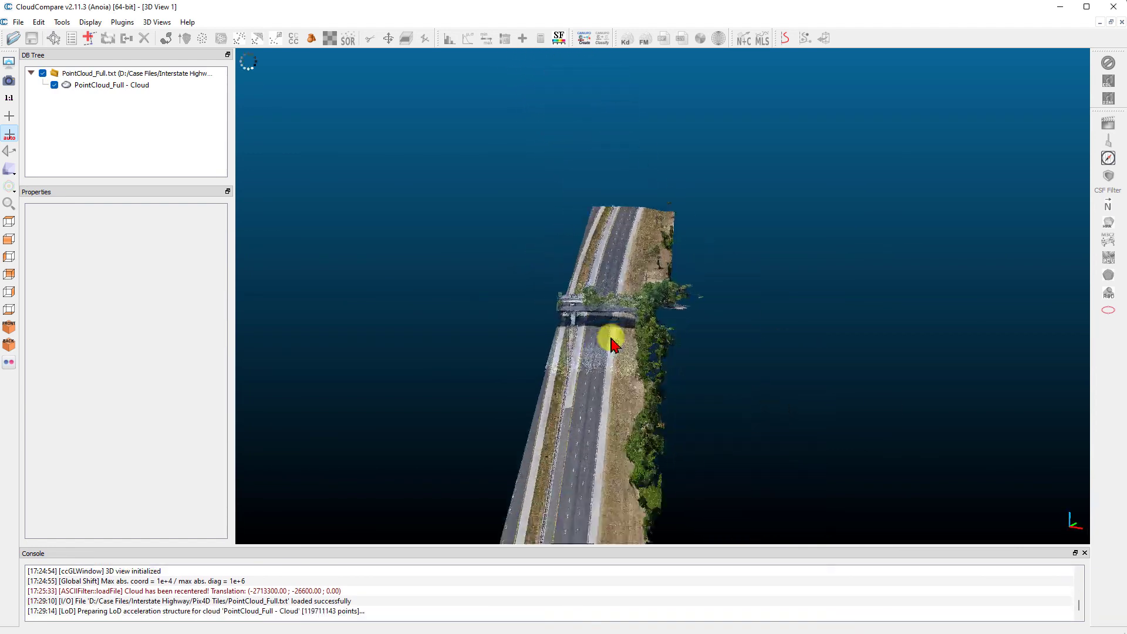
scroll(637, 297, "down", 3)
scroll(646, 244, "up", 2)
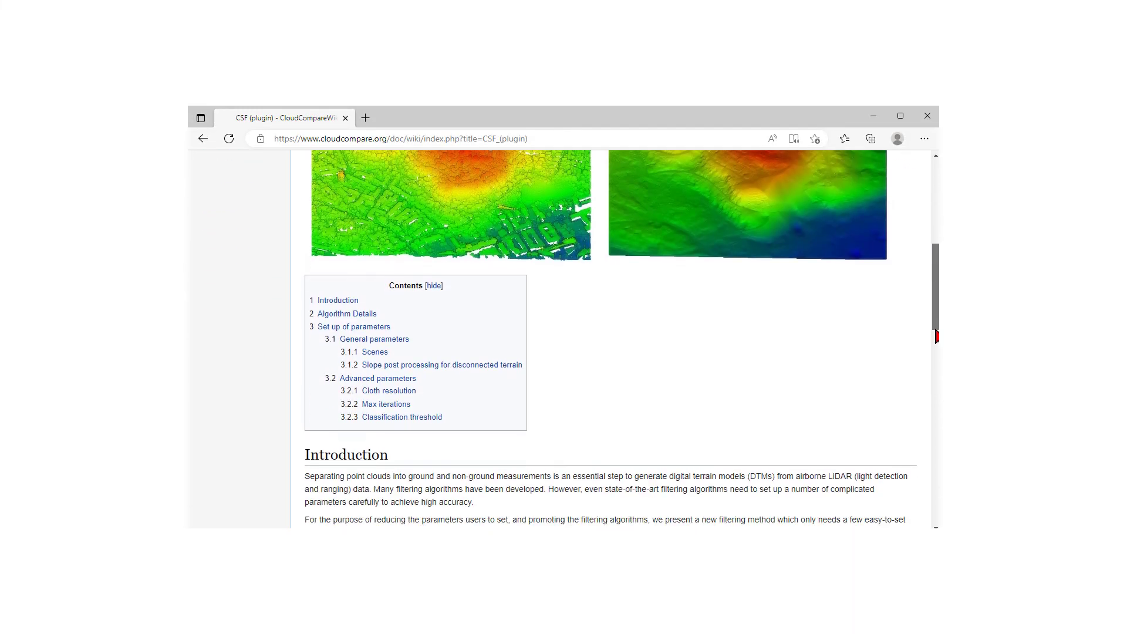
scroll(610, 340, "down", 15)
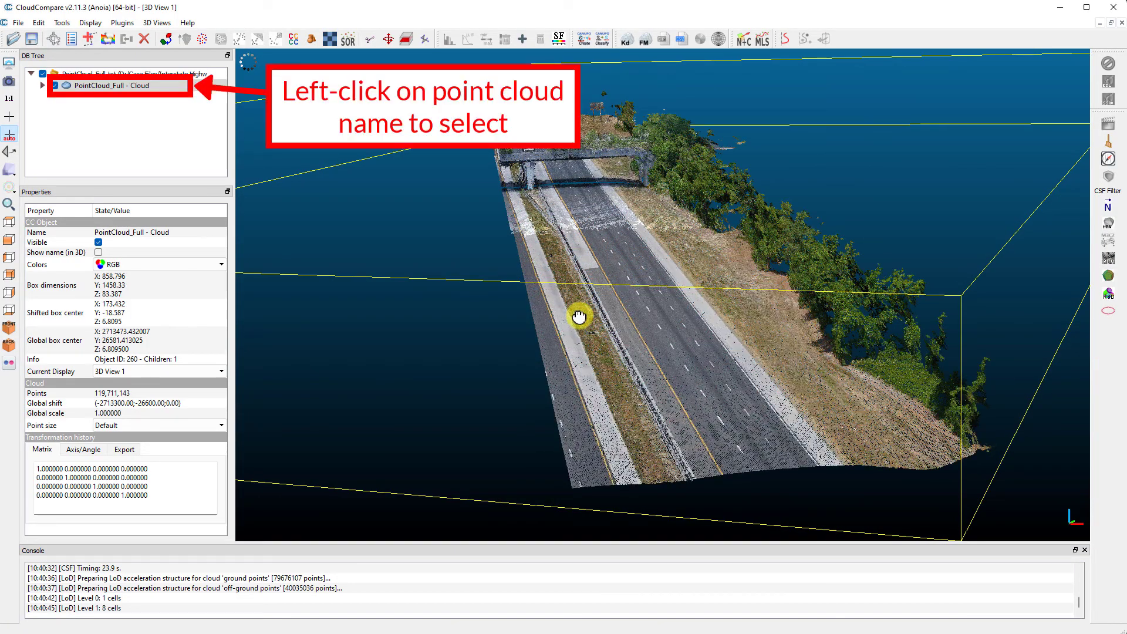
Launch the CSF Filter plugin on the PointCloud_Full cloud
left_click(90, 22)
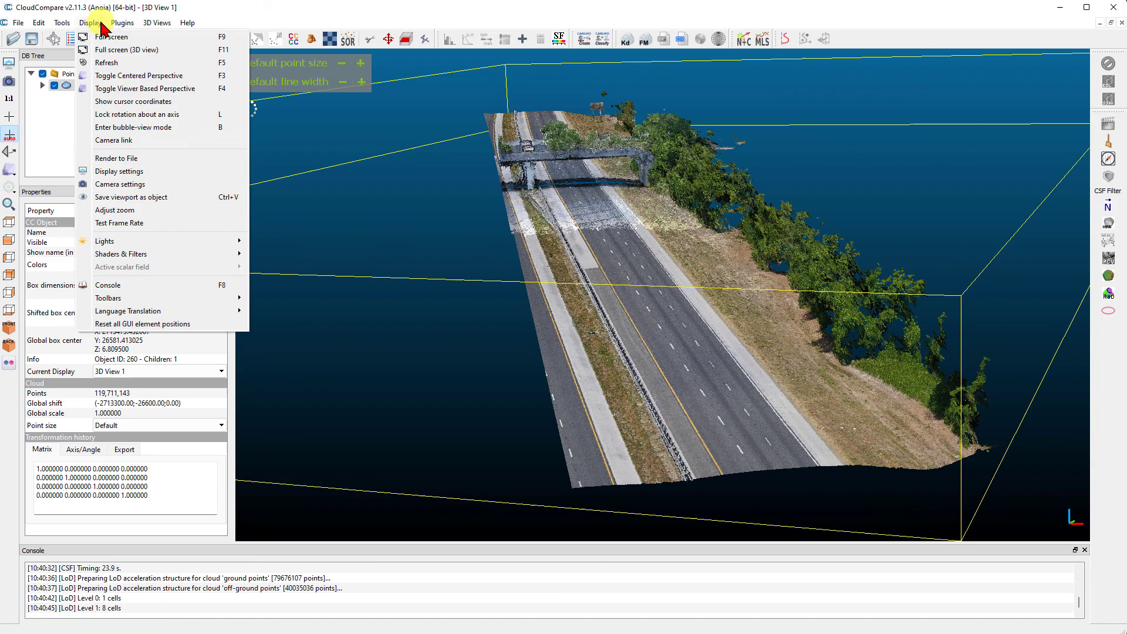
mouse_move(122, 22)
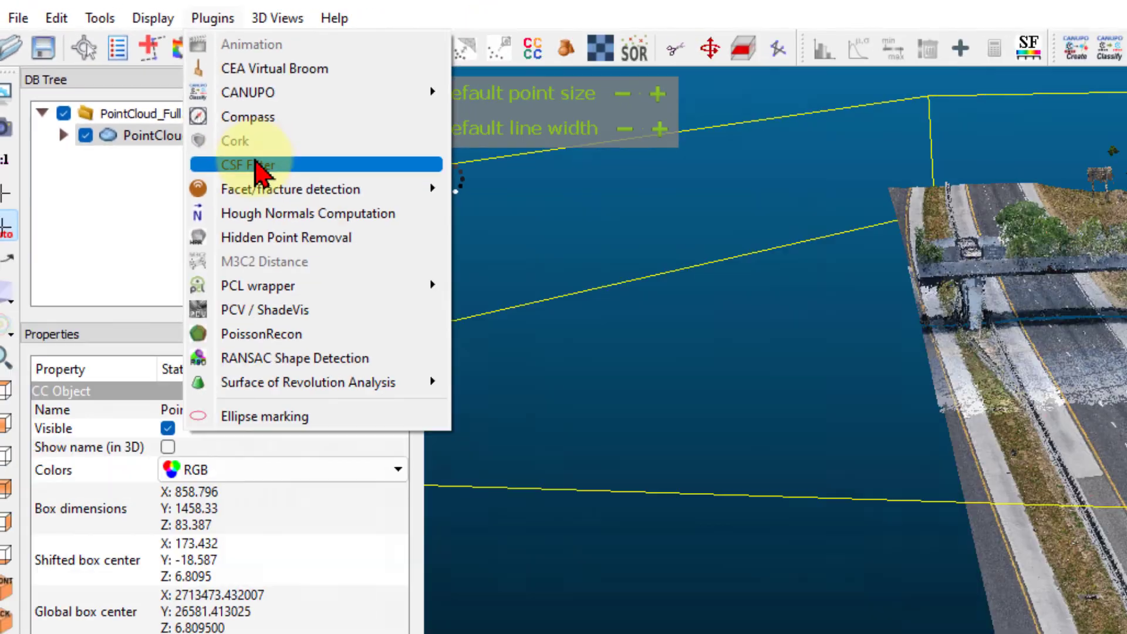
left_click(142, 102)
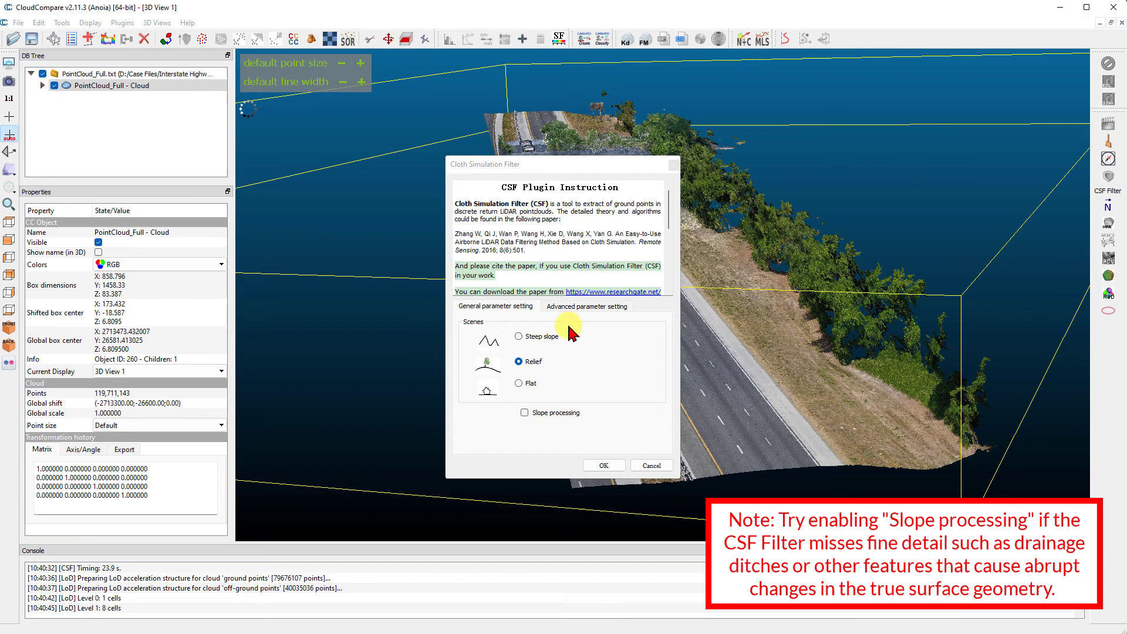
Use advanced CSF parameters: cloth resolution 2.0, 500 iterations, threshold 0.5, cloth mesh export on
left_click(572, 306)
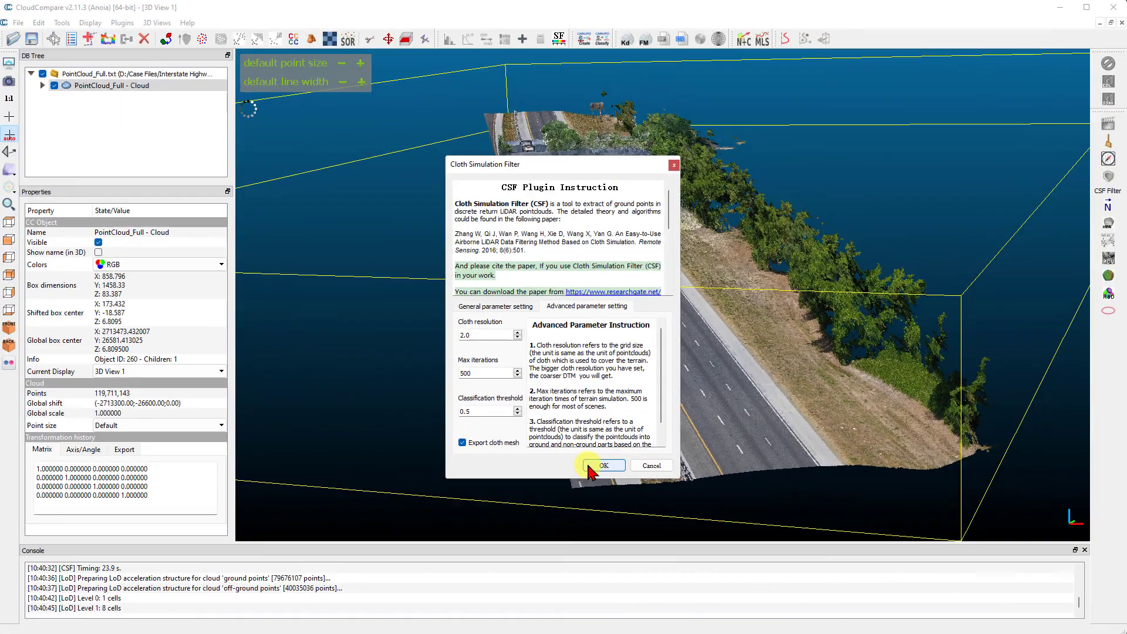
Run the CSF filter, then hide off-ground points to examine the hole among ground points
left_click(496, 396)
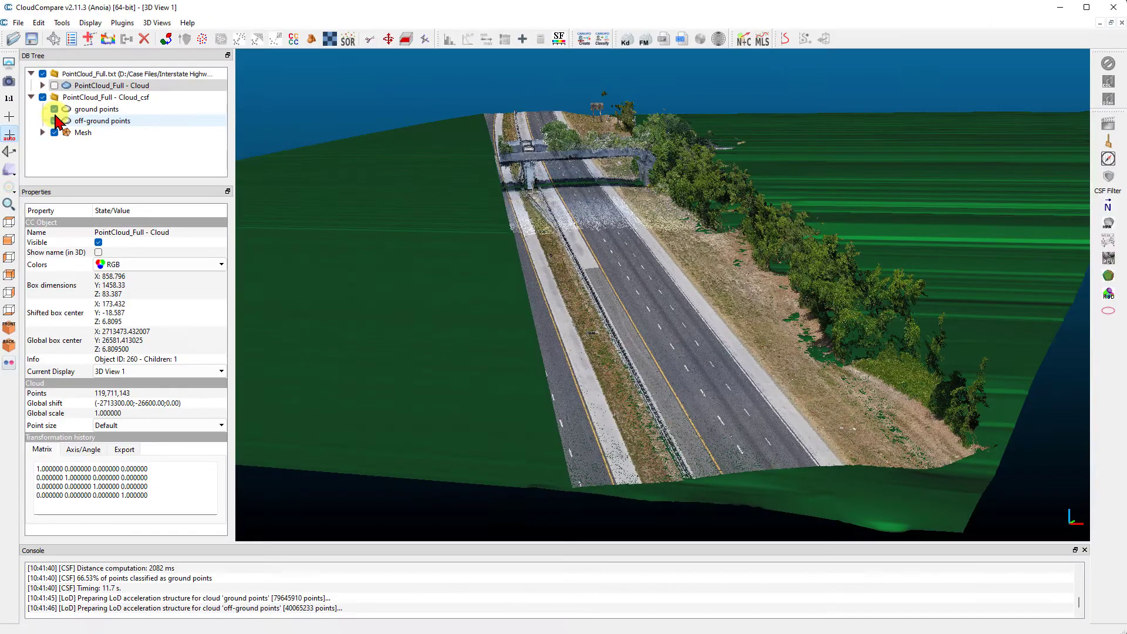
left_click(216, 315)
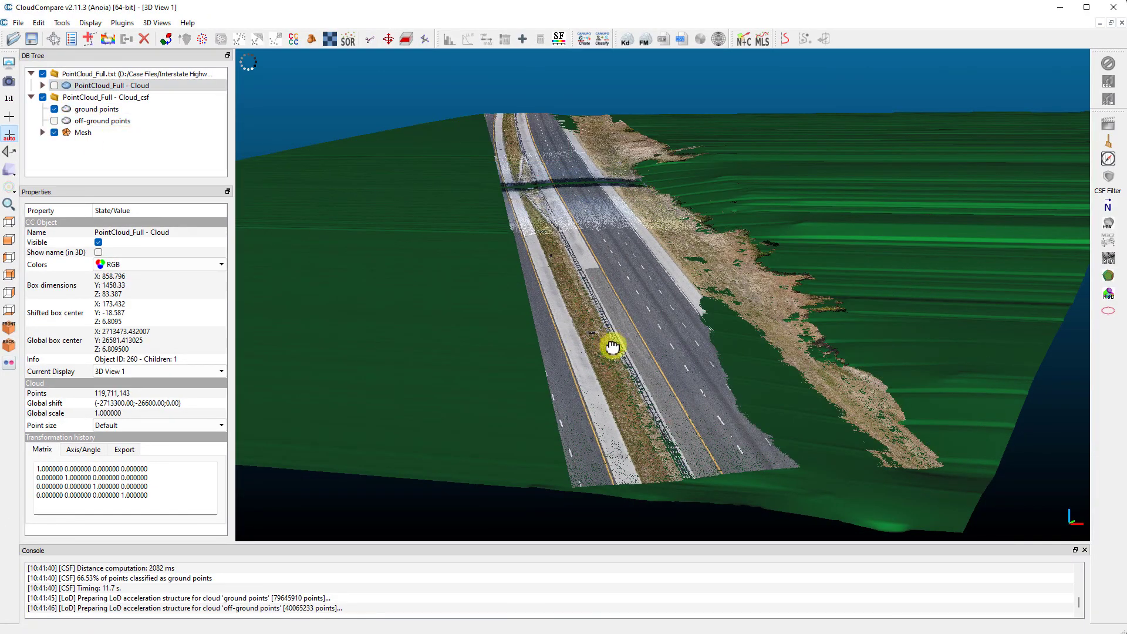
left_click_drag(612, 347, 604, 378)
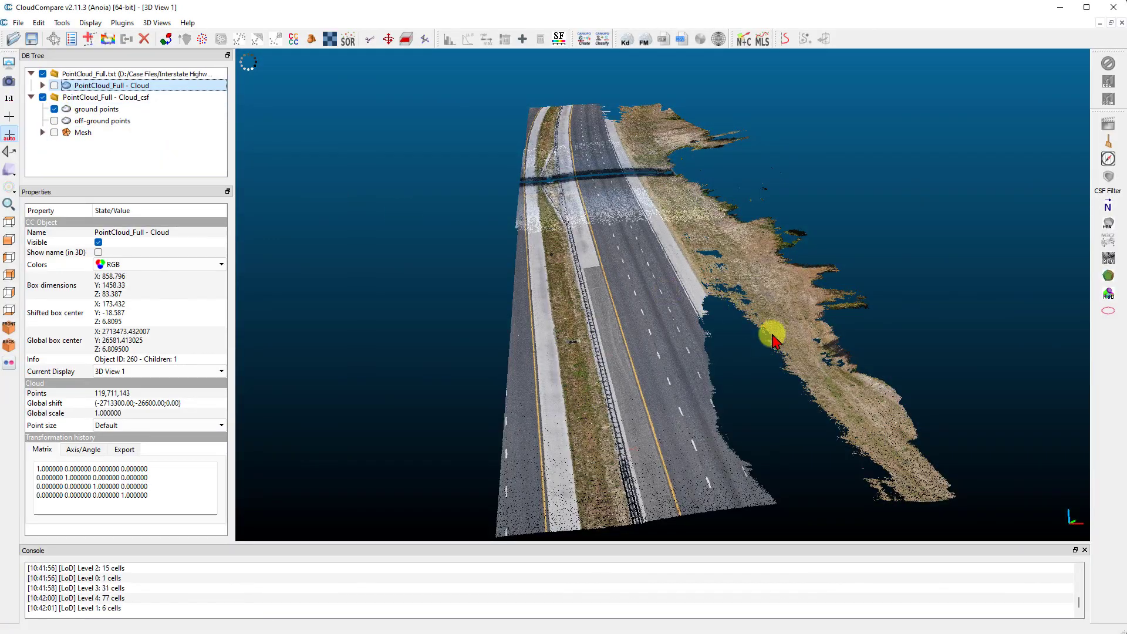
left_click_drag(772, 341, 802, 339)
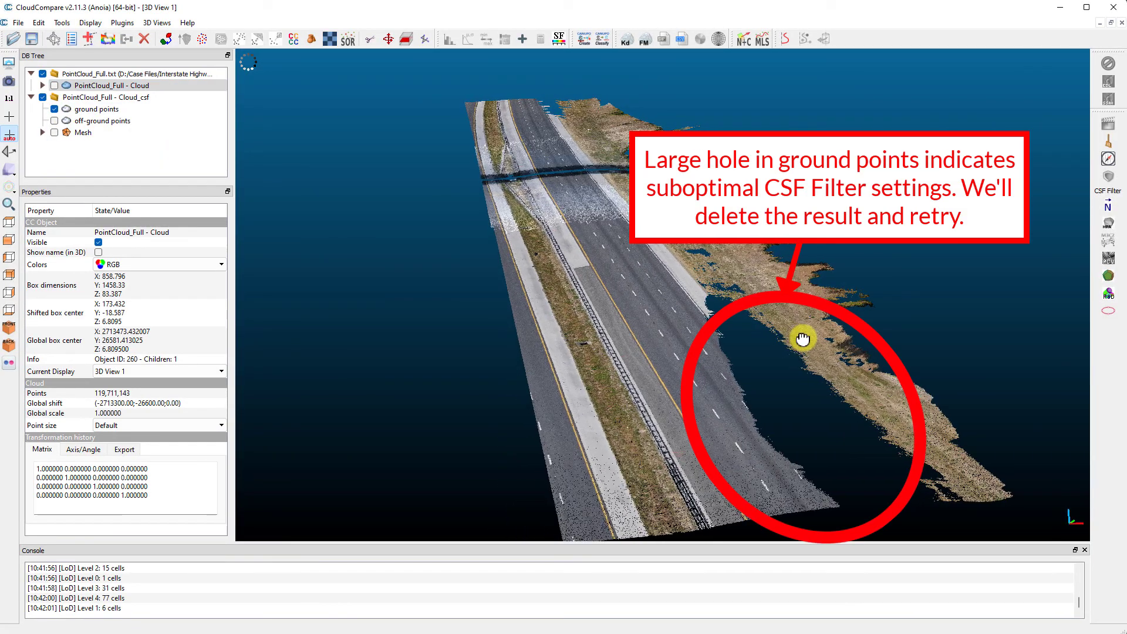
left_click(66, 100)
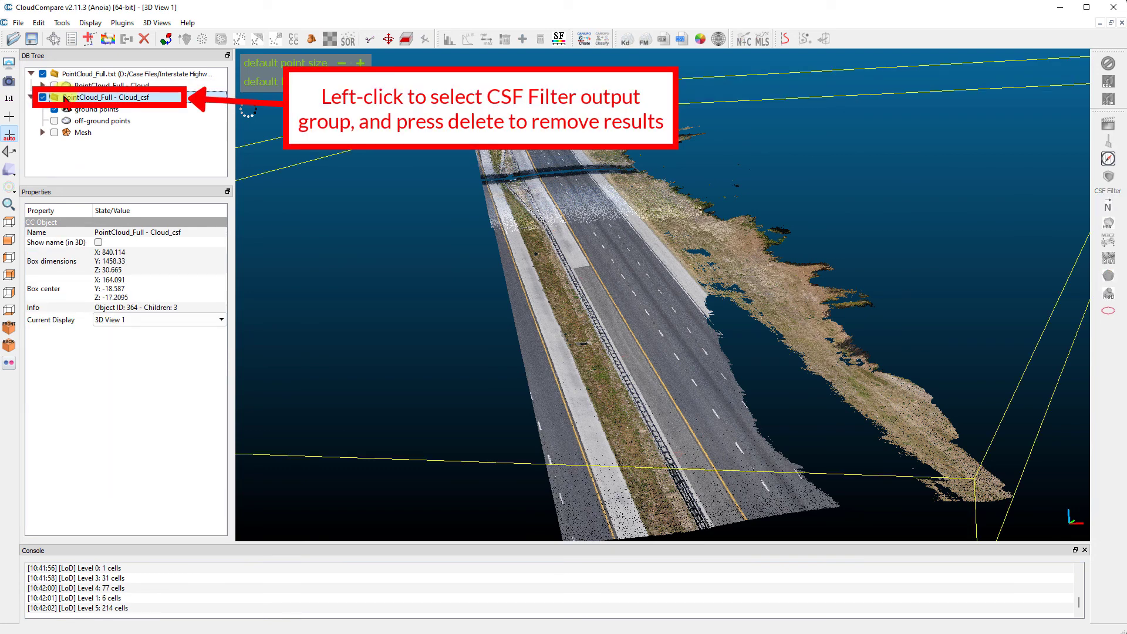
Delete the old Cloud_csf group and rerun the CSF filter on the full cloud at cloth resolution 1.0
key("Delete")
left_click(54, 85)
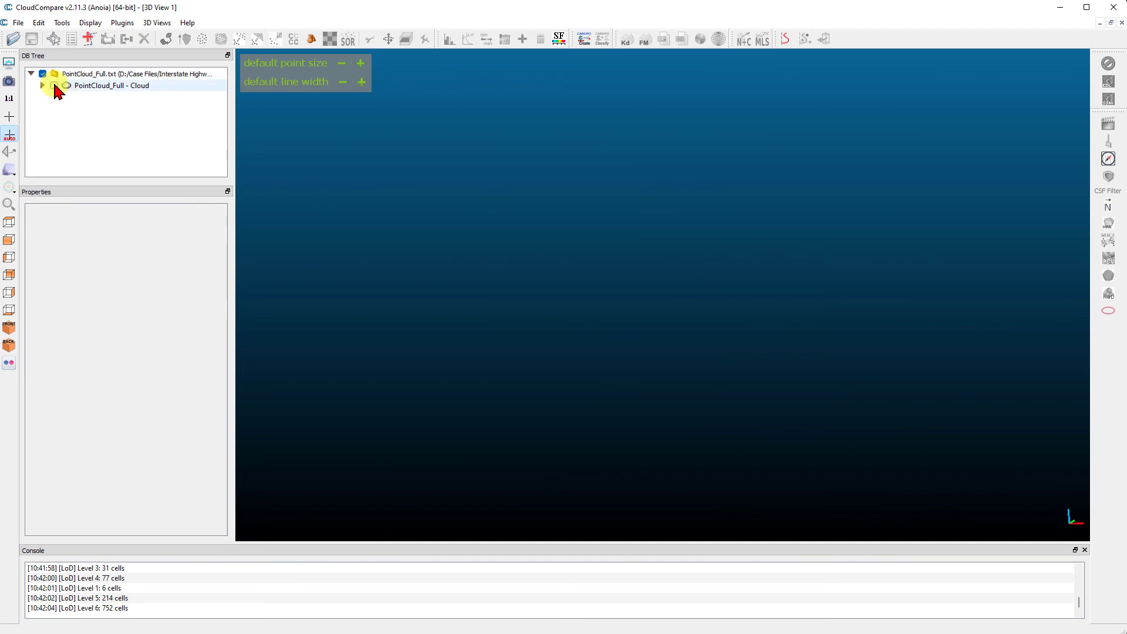
left_click(122, 23)
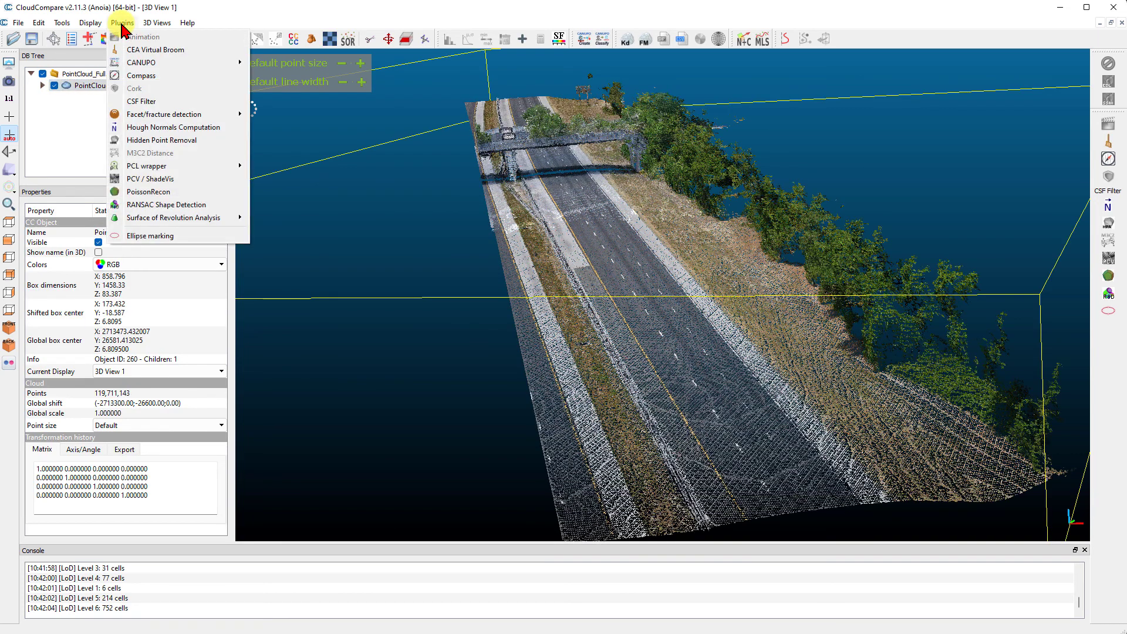
left_click(139, 106)
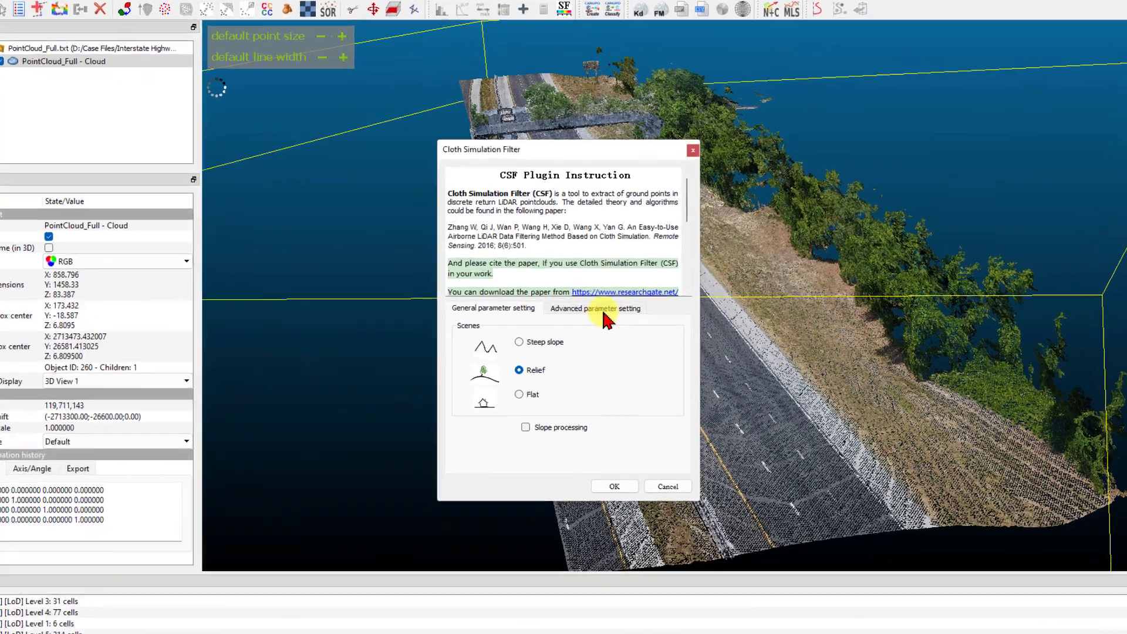
left_click(552, 311)
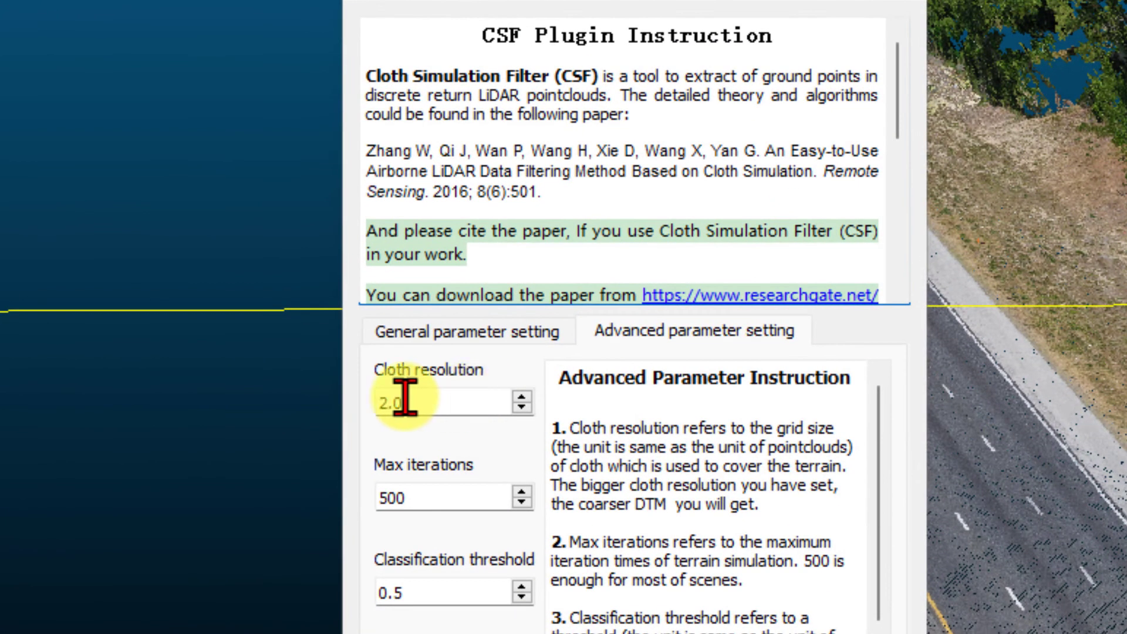
double_click(469, 334)
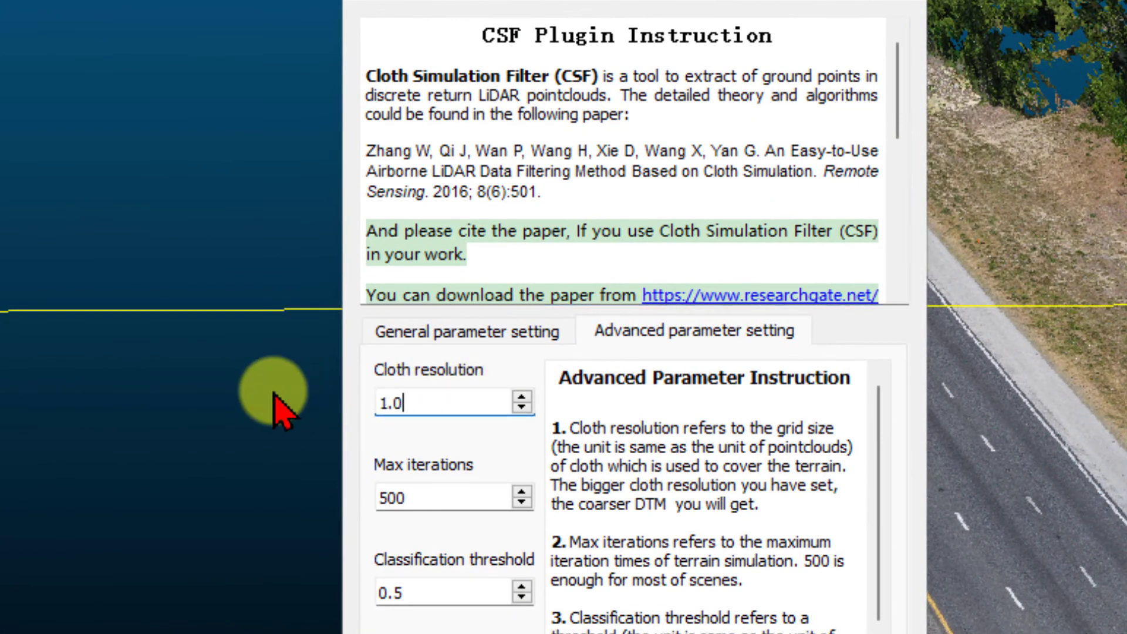
type("1.0")
left_click(464, 462)
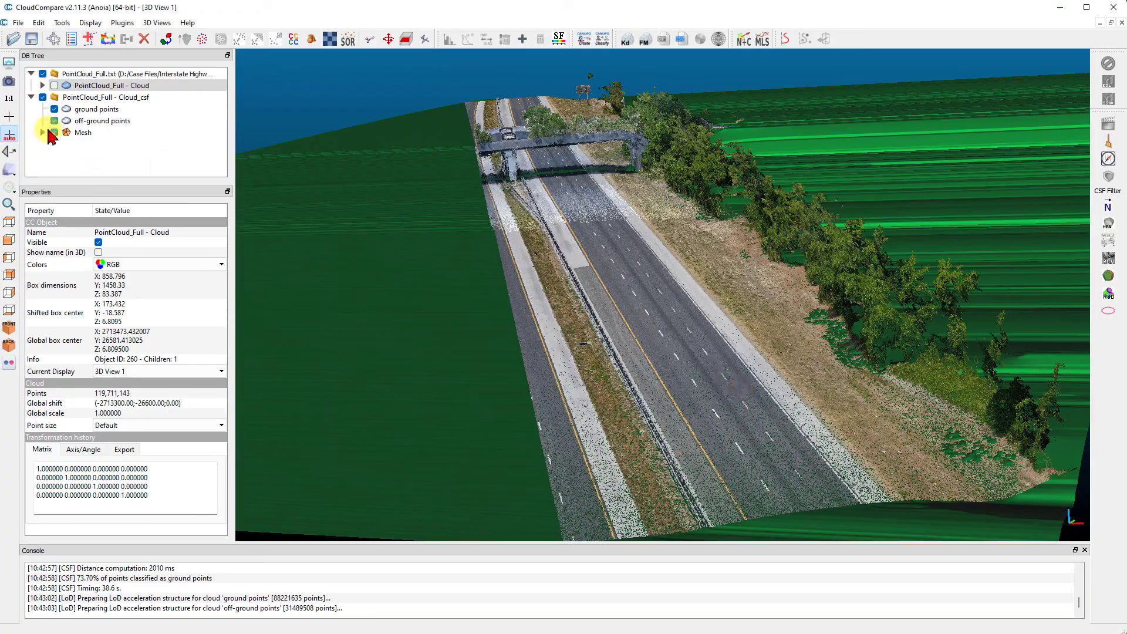
Toggle the result layers so only the new off-ground points (trees, overpass) are shown
left_click(54, 120)
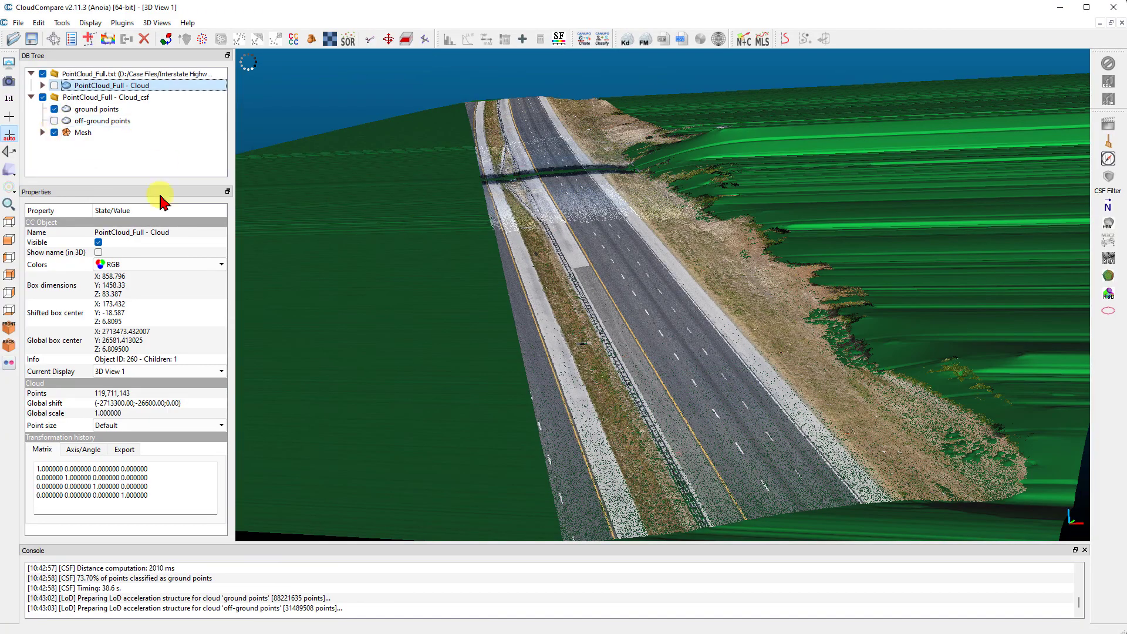
left_click_drag(646, 367, 649, 389)
left_click(53, 132)
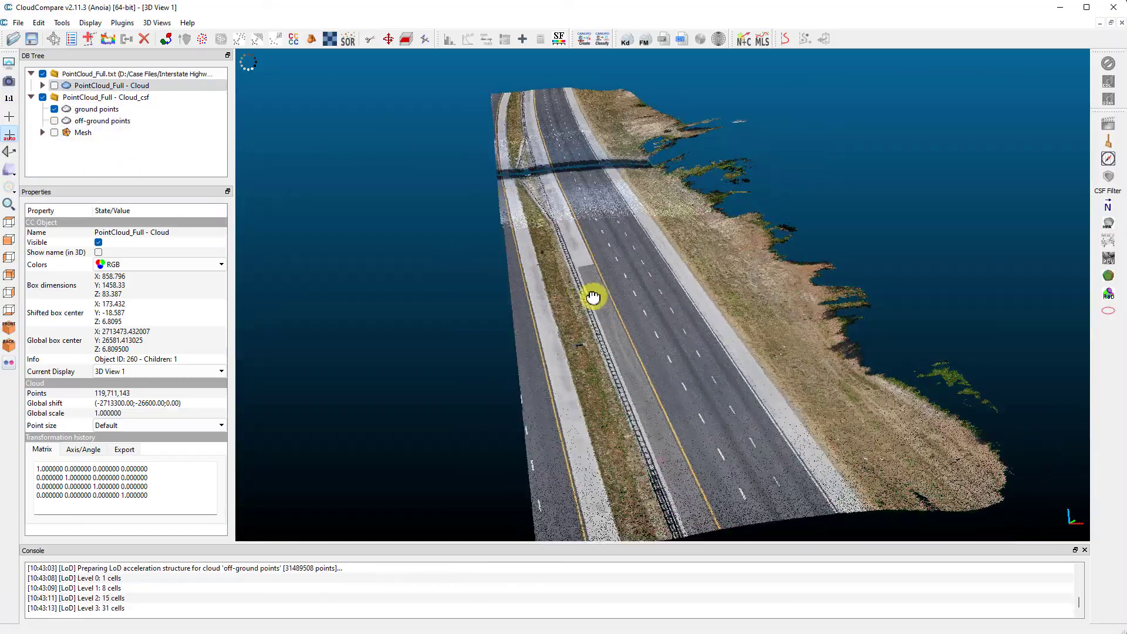
left_click_drag(596, 294, 528, 296)
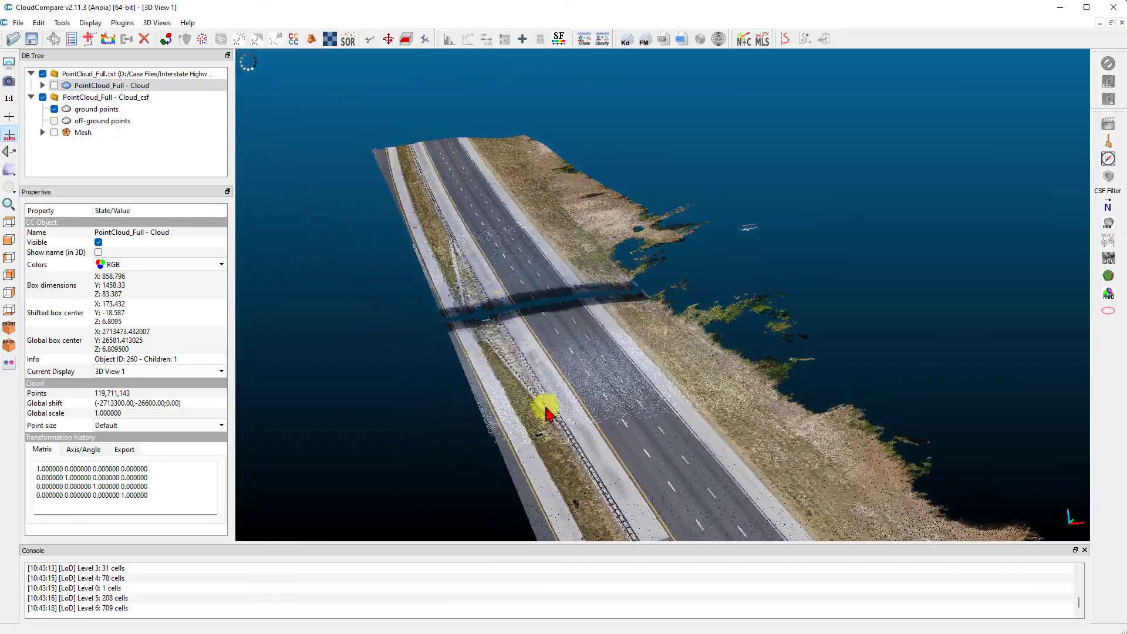
left_click(54, 109)
left_click(54, 121)
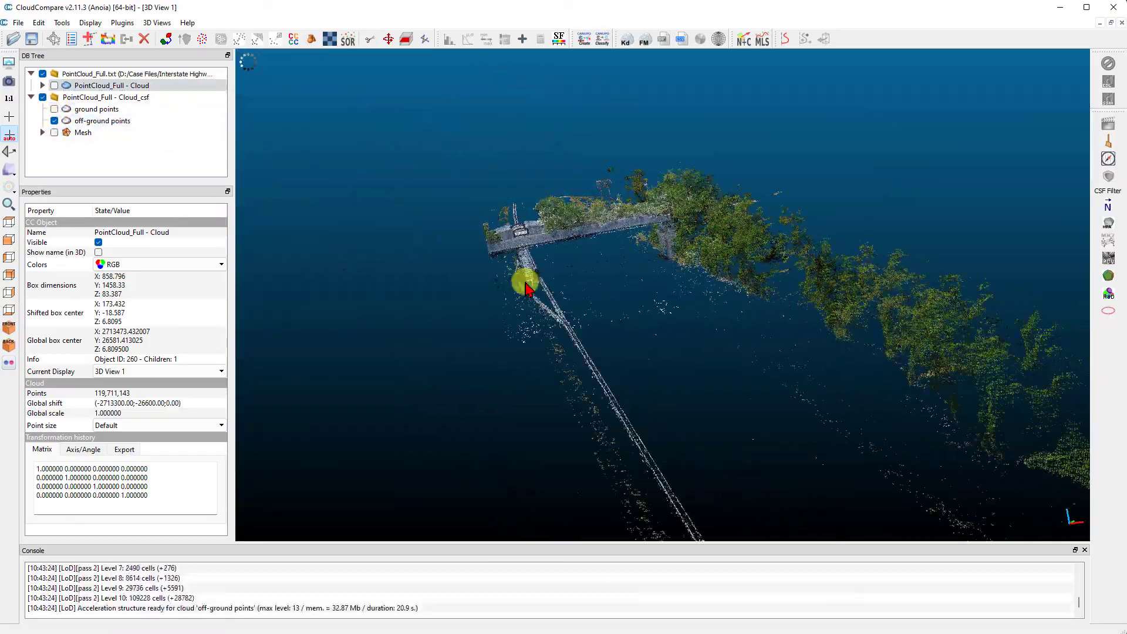
Select the off-ground points cloud and set its point size to 3
left_click_drag(526, 288, 633, 376)
left_click_drag(546, 324, 772, 402)
left_click(150, 120)
left_click_drag(376, 188, 537, 331)
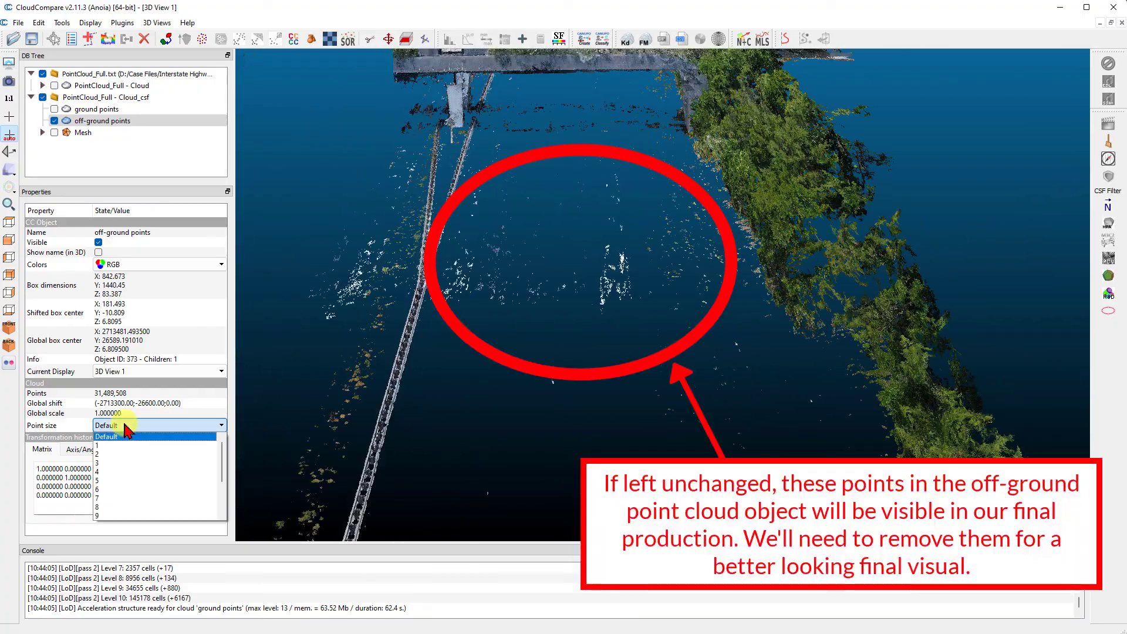
left_click(117, 456)
left_click_drag(681, 264, 581, 214)
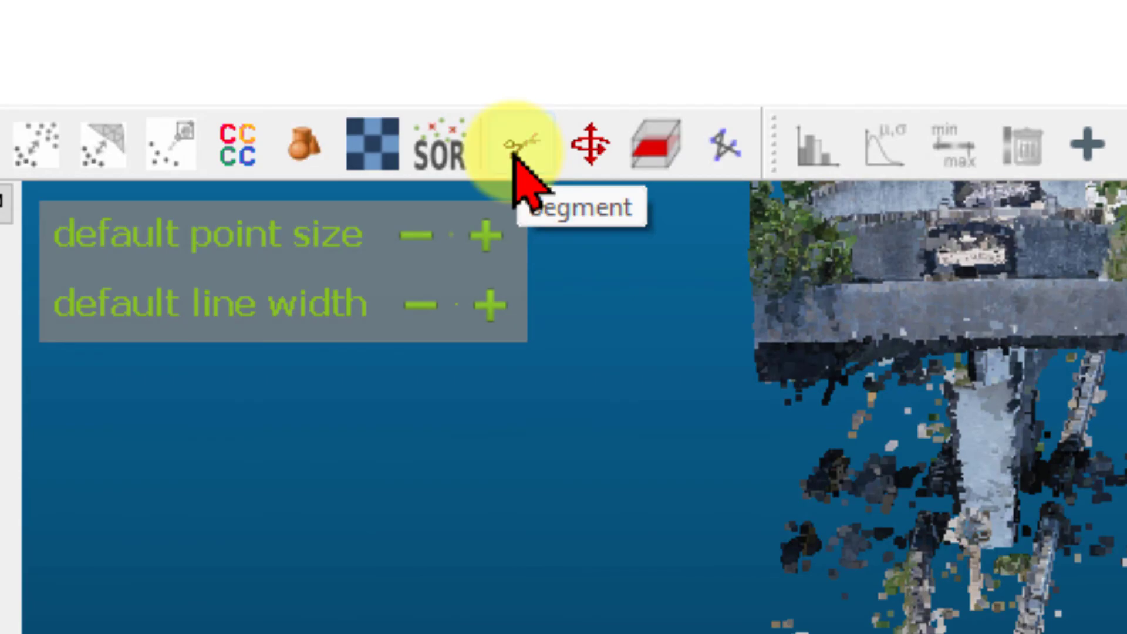
Segment the stray points above the road with a polygon outline into a remaining cloud
left_click(515, 154)
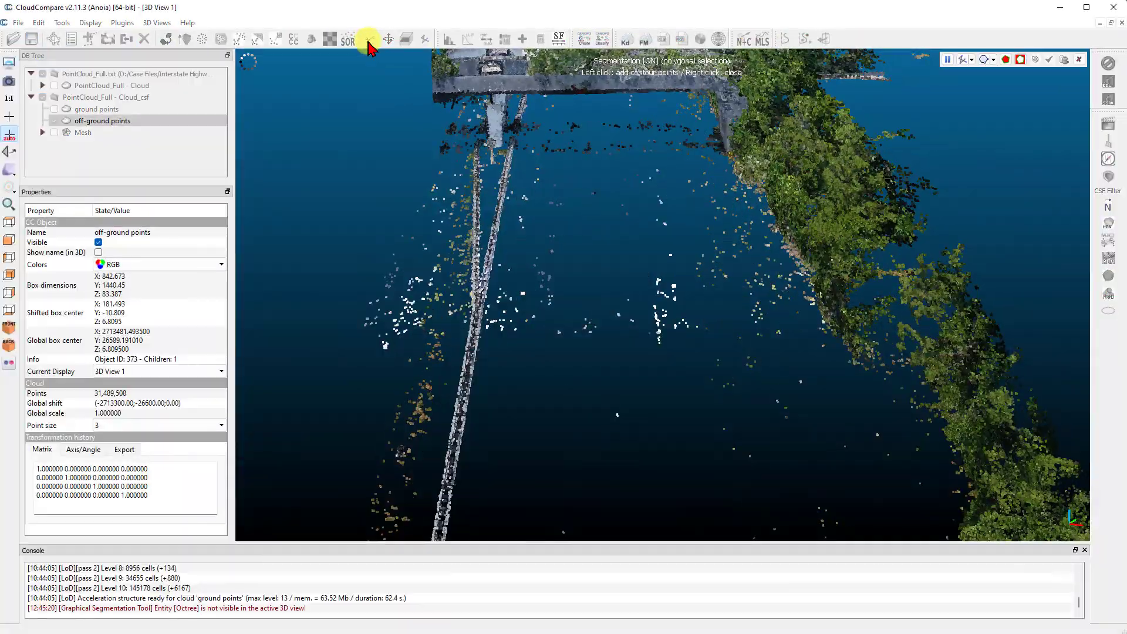
left_click(485, 285)
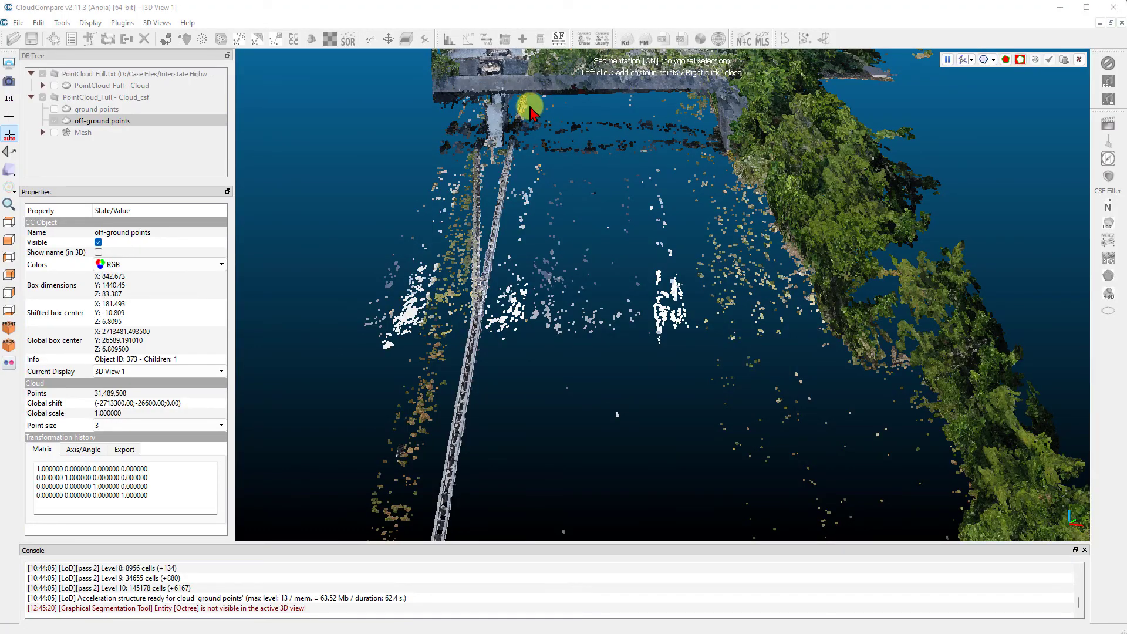
left_click(529, 107)
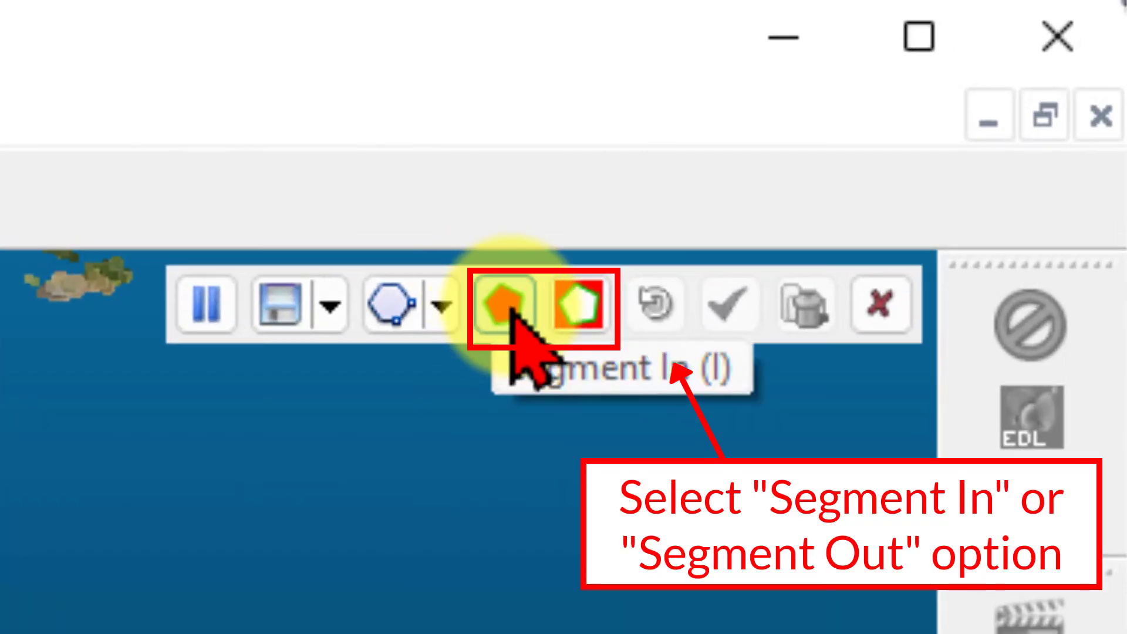
left_click(1019, 60)
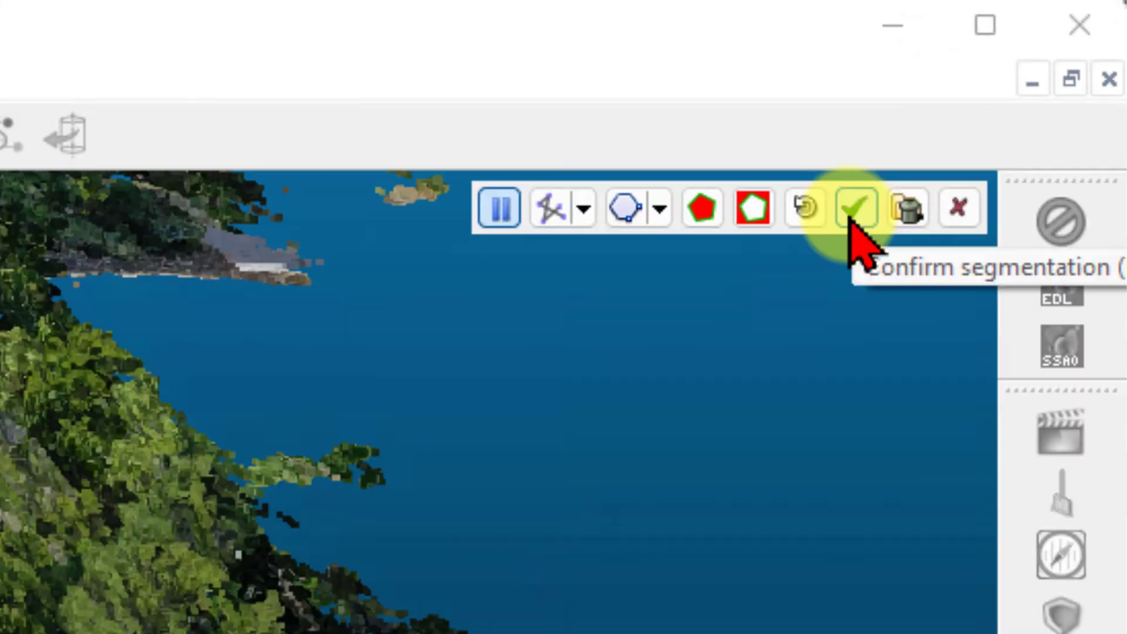
left_click(720, 317)
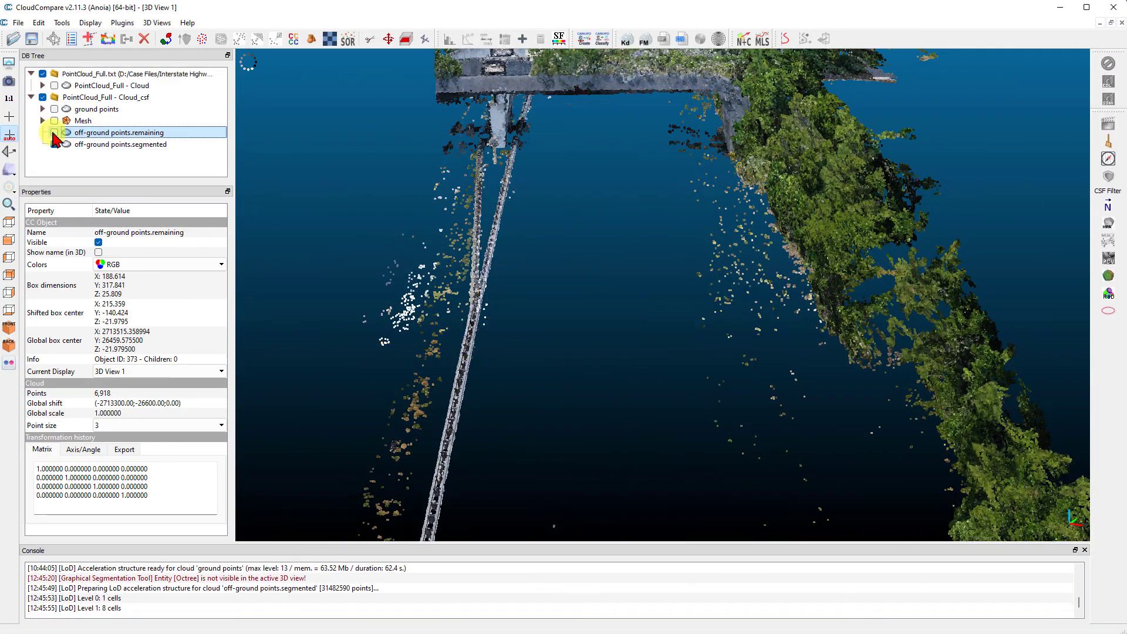
Delete the leftover 'off-ground points.remaining' cloud and select the segmented off-ground cloud
left_click(101, 132)
key("Delete")
left_click(98, 134)
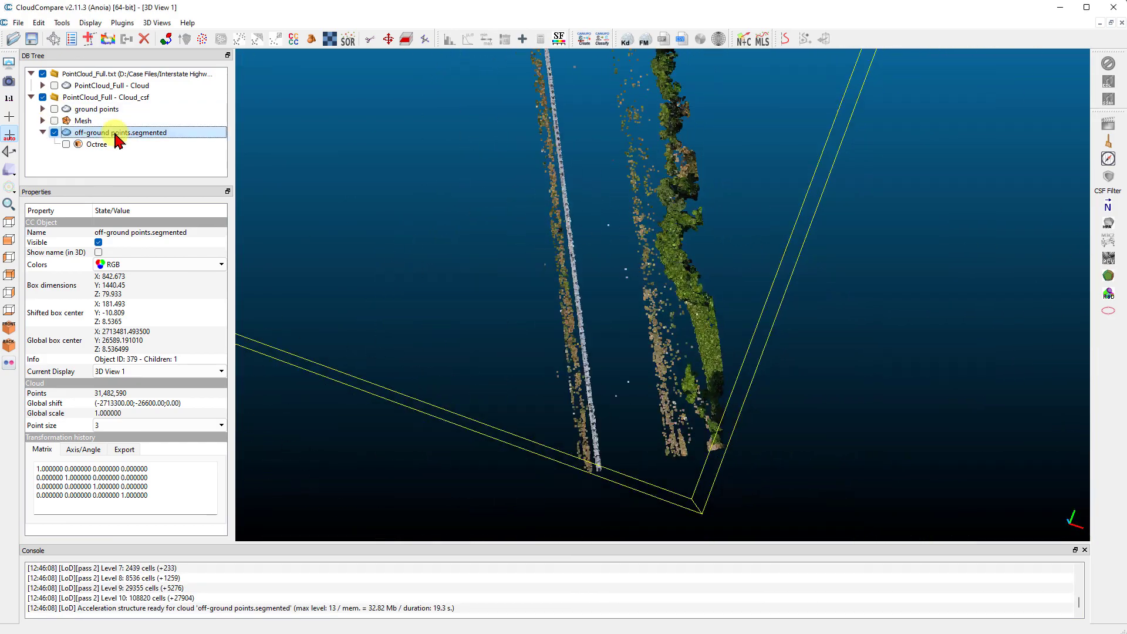
Switch to top view and frame the off-ground cloud along the road strip
key("t")
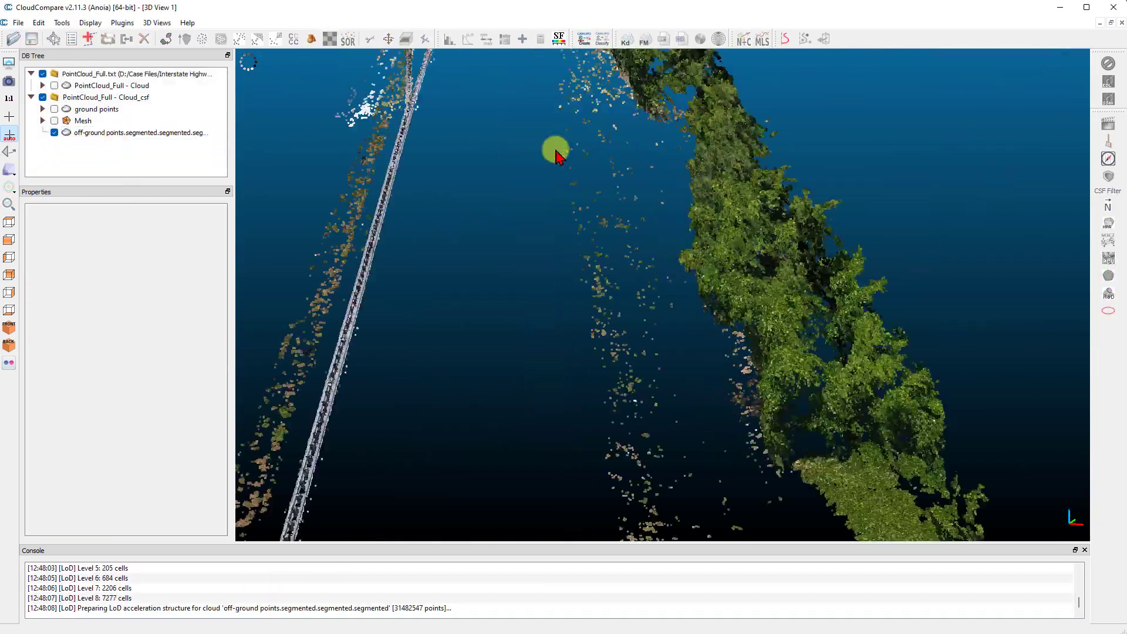
key("t")
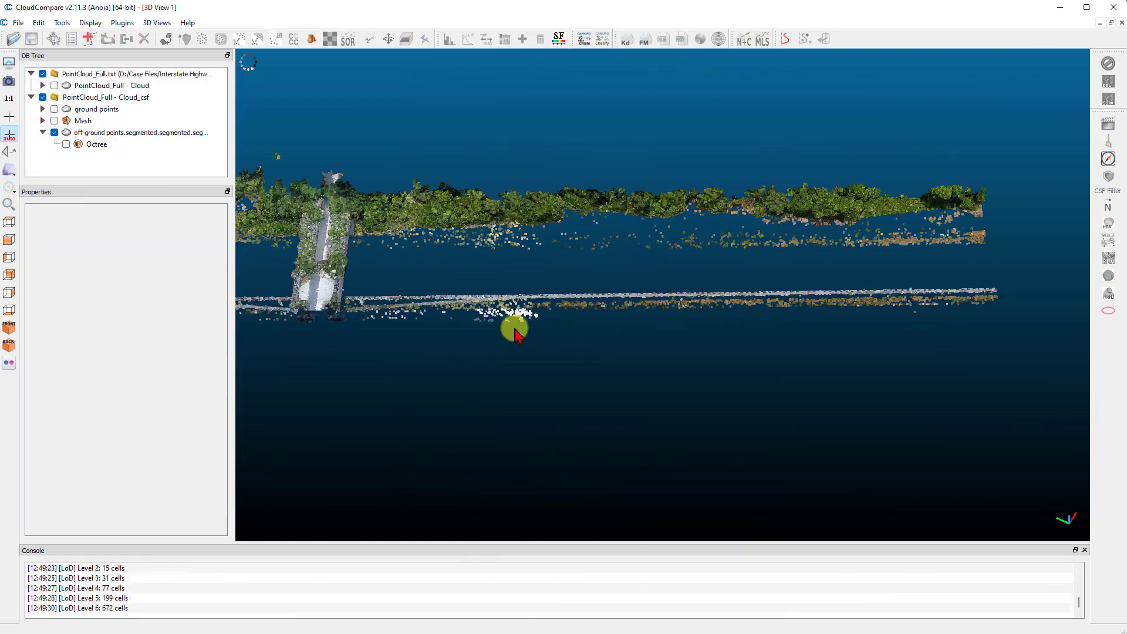
left_click(514, 334)
scroll(521, 356, "up", 3)
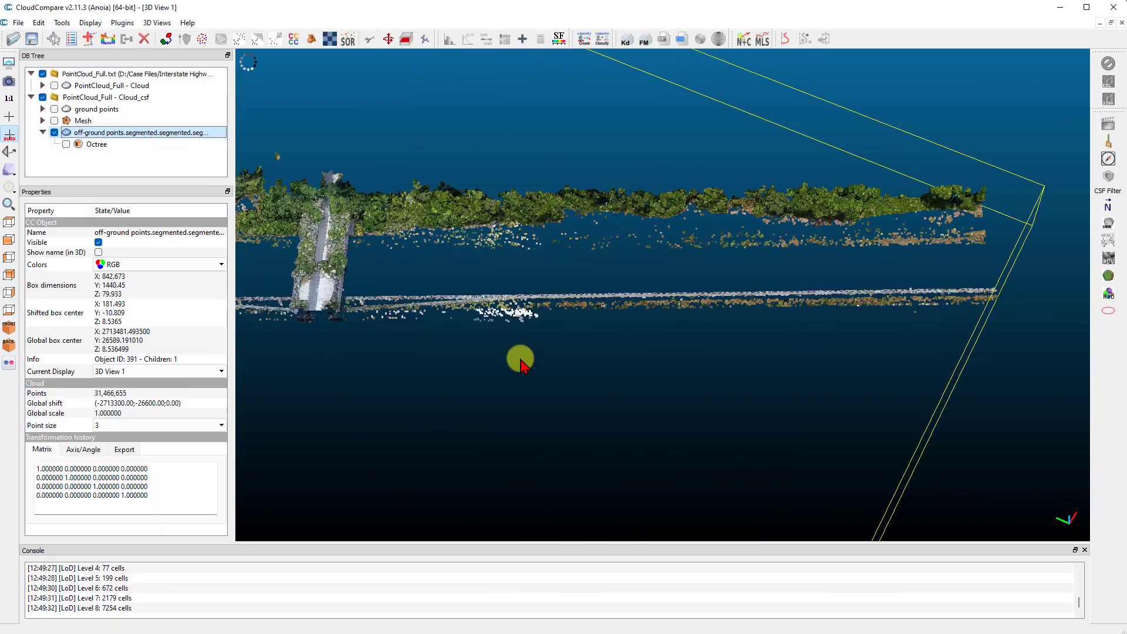
right_click_drag(598, 362, 390, 206)
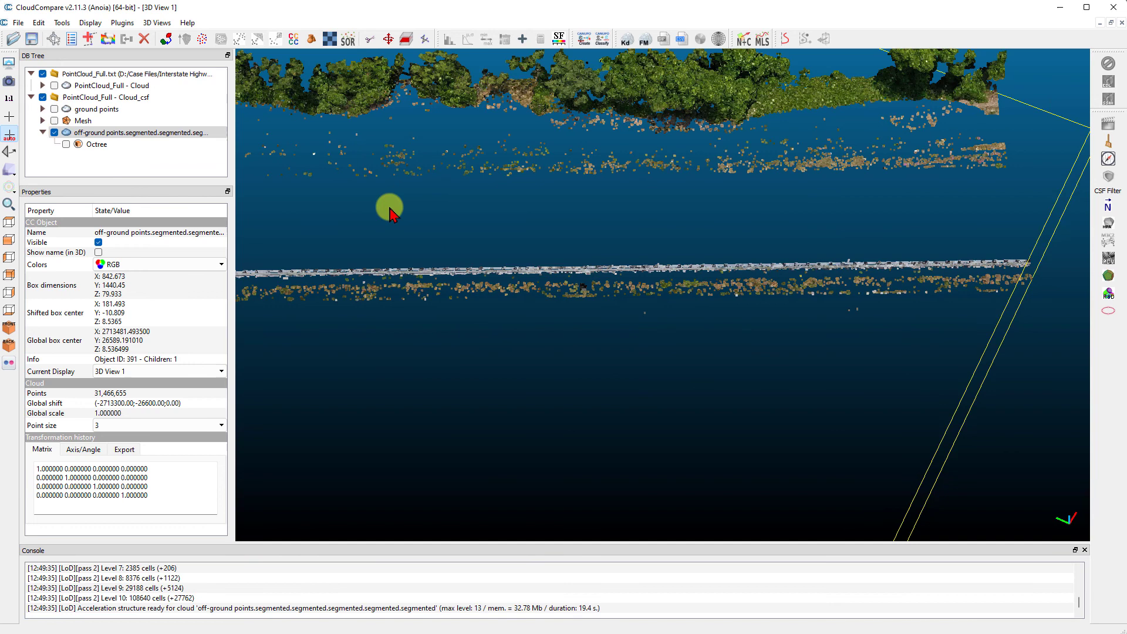
Cut the stray road points out of the off-ground cloud with a Segment polygon
left_click(120, 144)
left_click(141, 133)
left_click(369, 39)
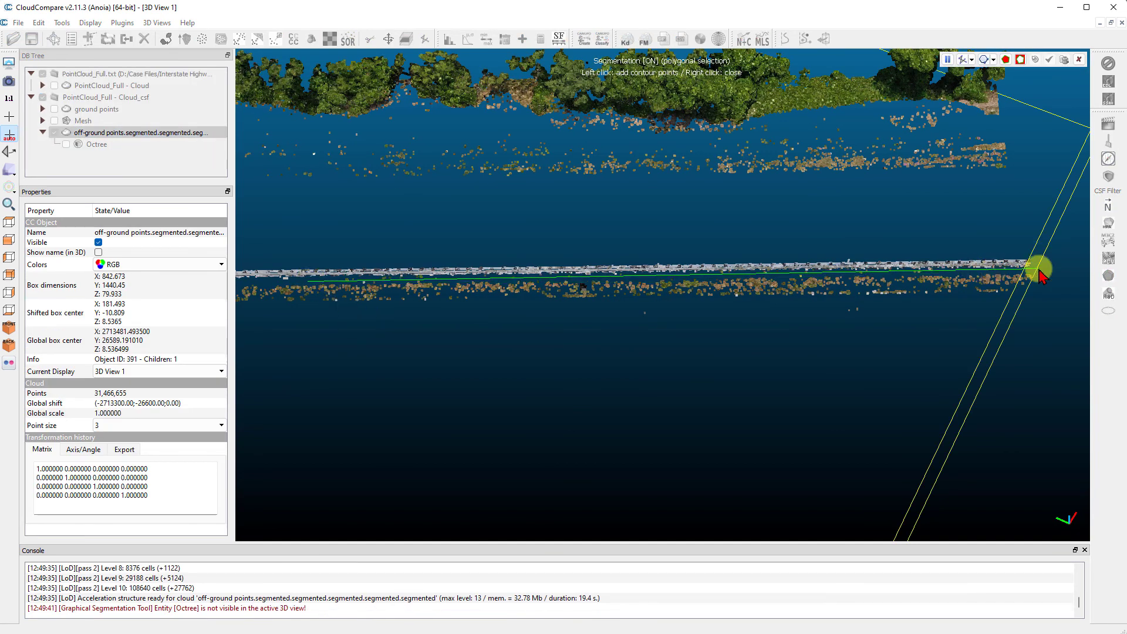
left_click(1020, 59)
left_click(1049, 60)
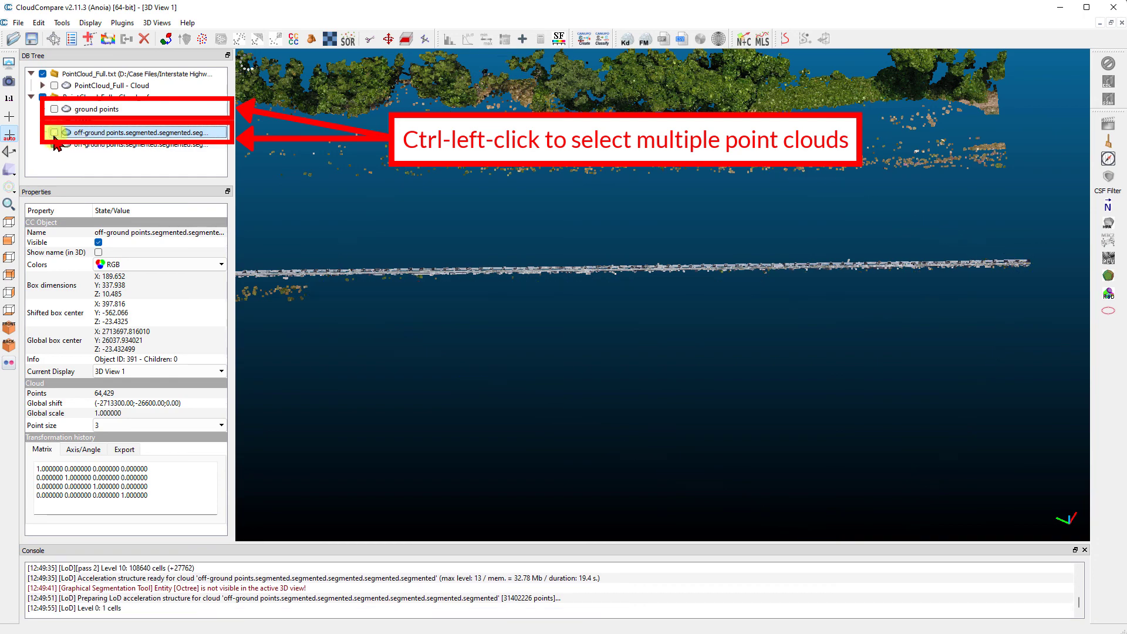
Merge the cut-out road points into the ground points cloud
left_click(65, 110, "ctrl")
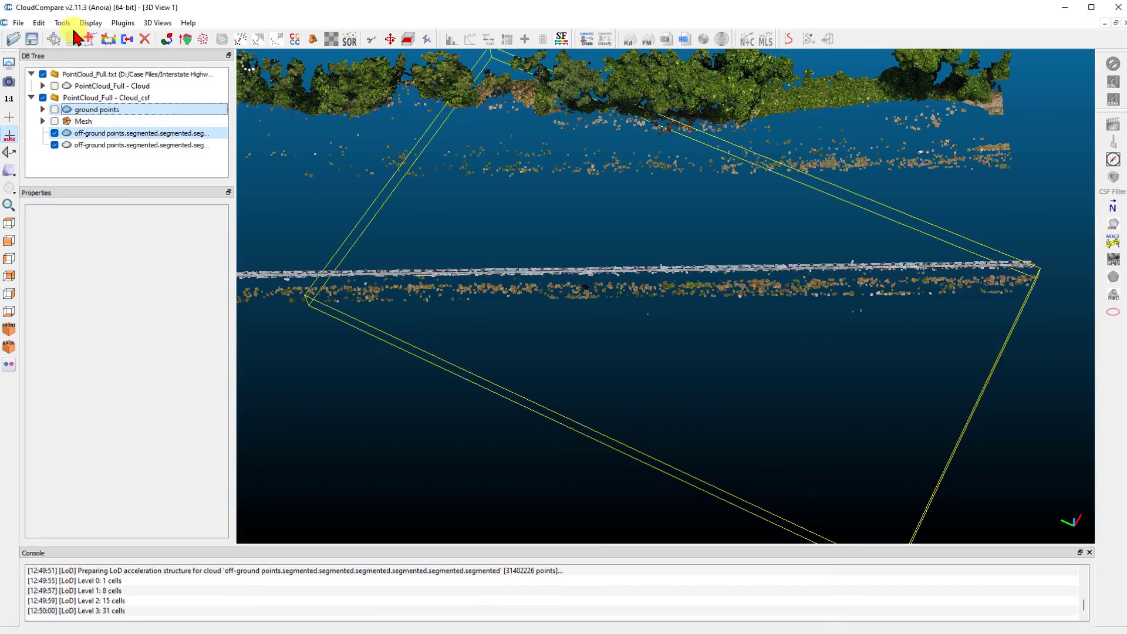
left_click(39, 22)
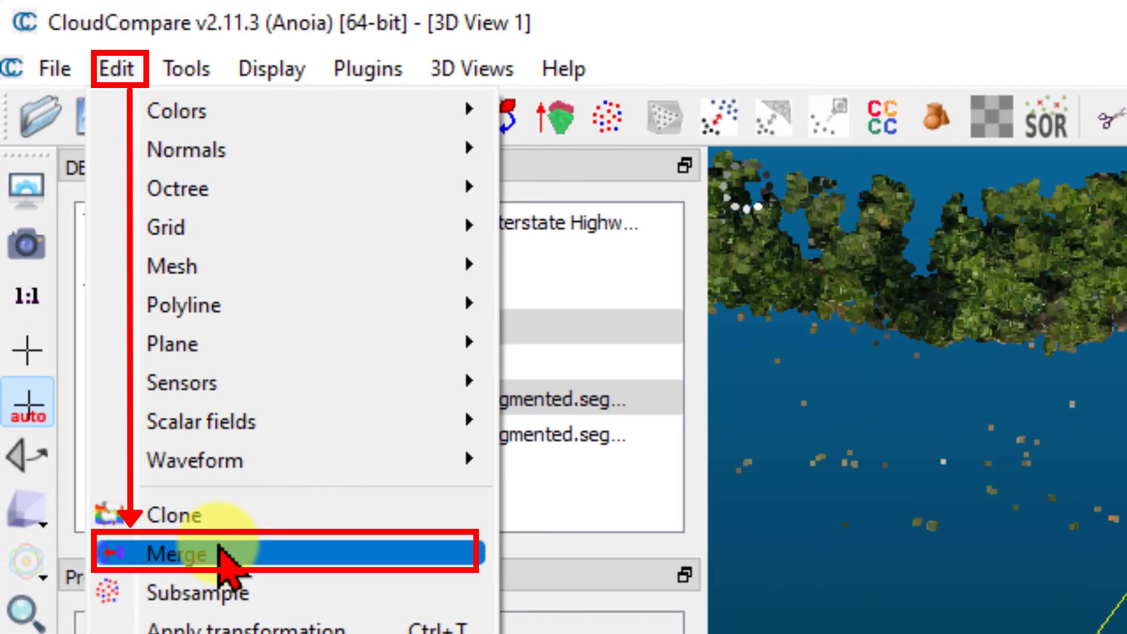
left_click(222, 560)
left_click(623, 339)
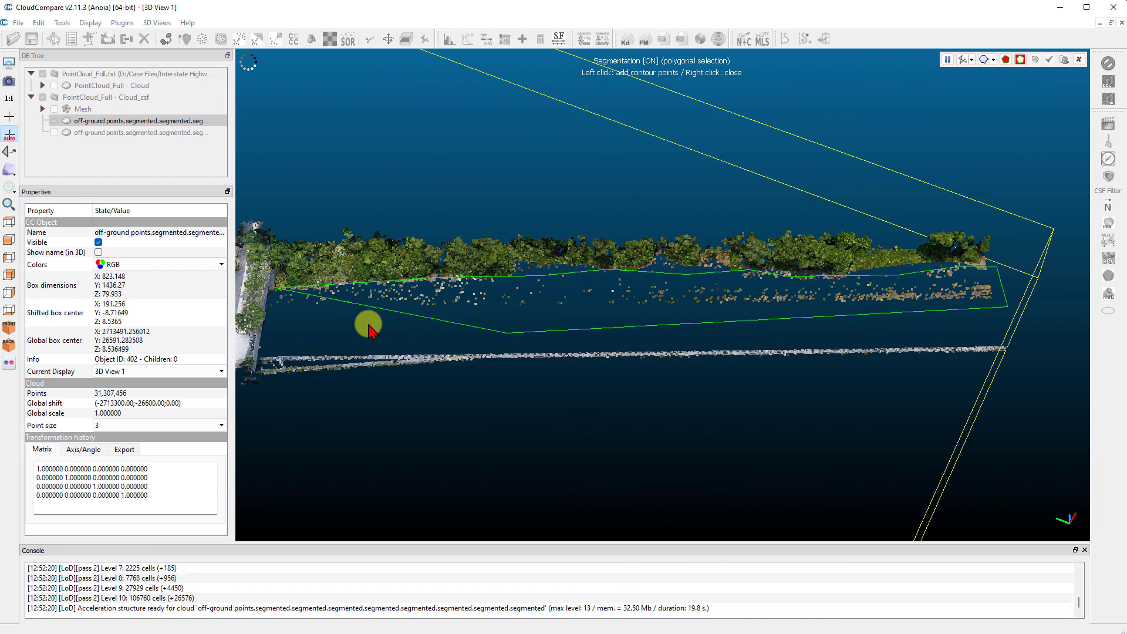
Name the clouds 'off-ground points' and 'ground points', then view the whole off-ground cloud
double_click(87, 145)
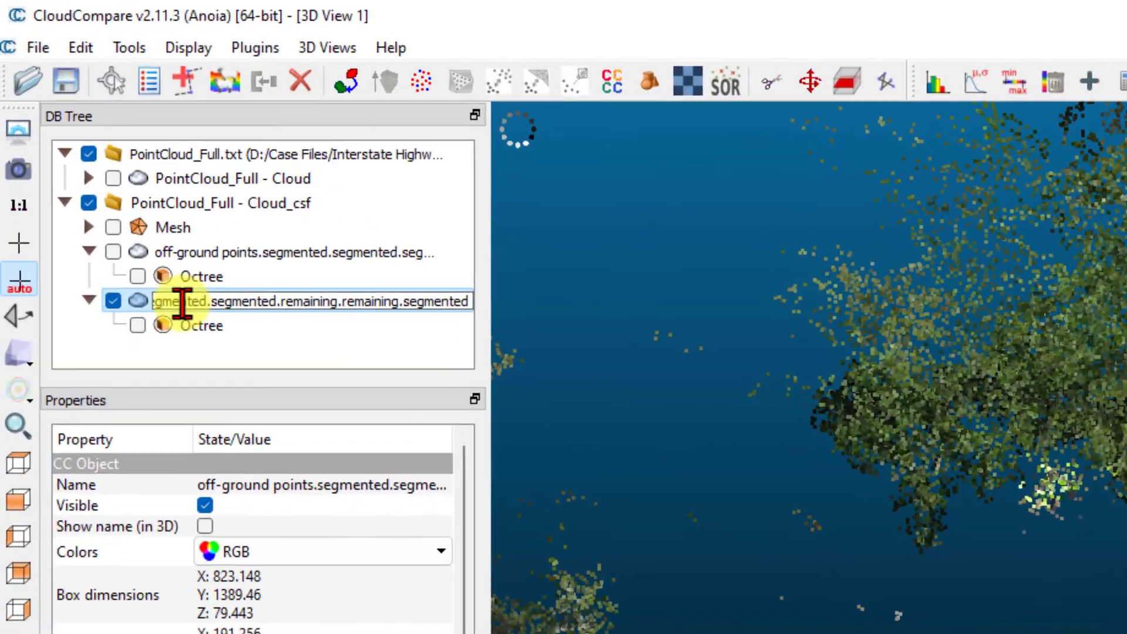
type("off-")
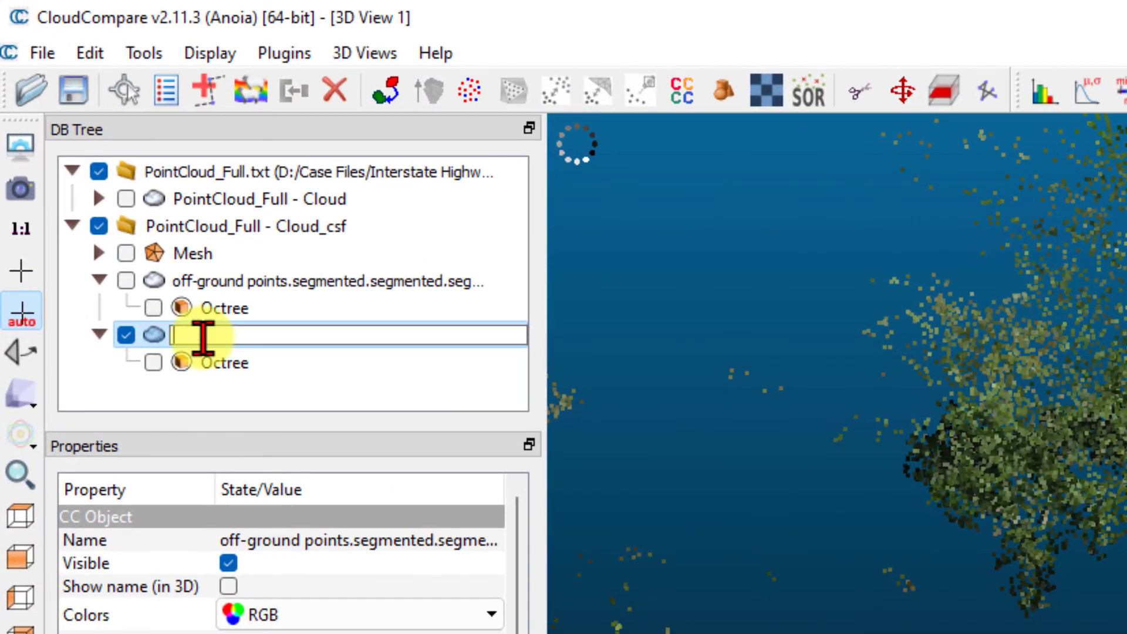
type("off-ground points")
key("Return")
left_click(200, 282)
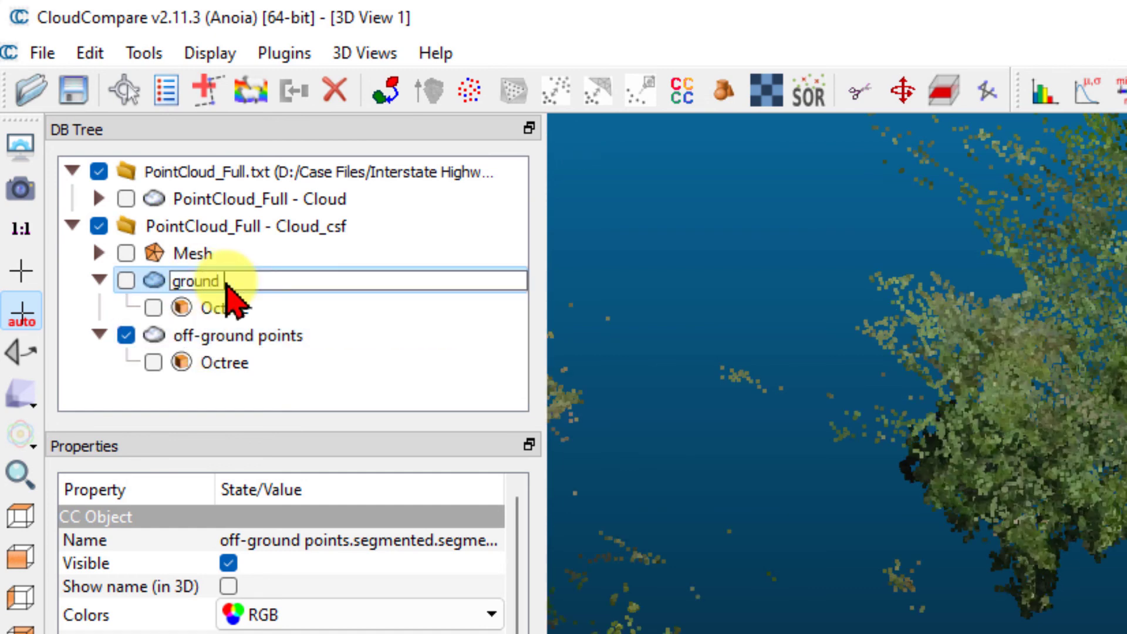
left_click(150, 330)
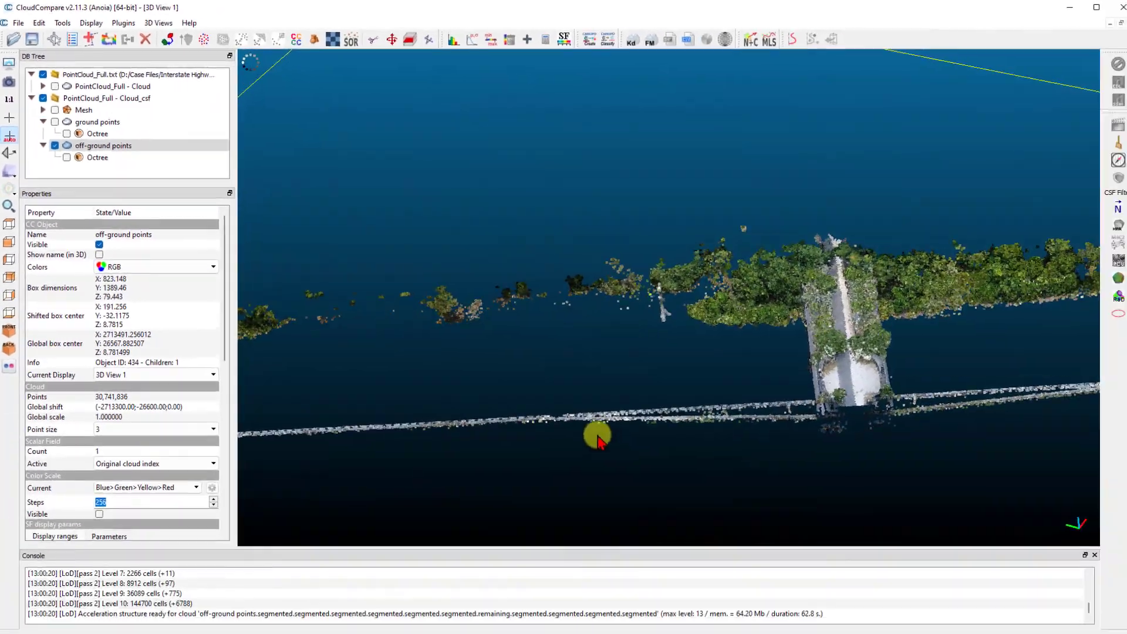
left_click_drag(597, 440, 446, 293)
Export the off-ground cloud as ASCII cloud file 'off-ground points.txt'
left_click(16, 24)
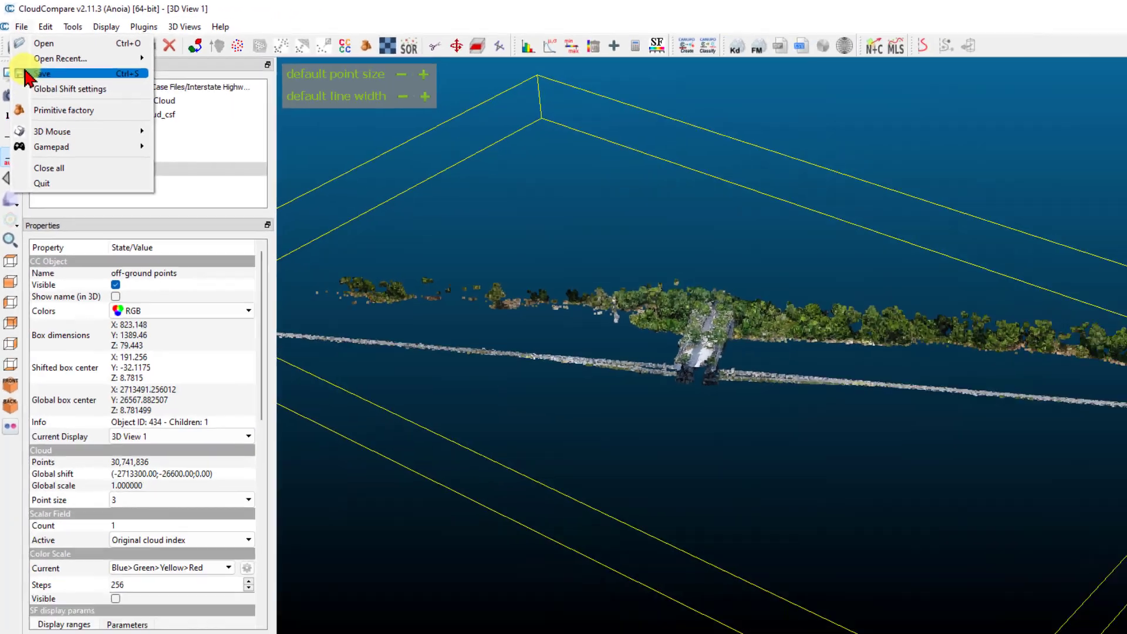
left_click(88, 164)
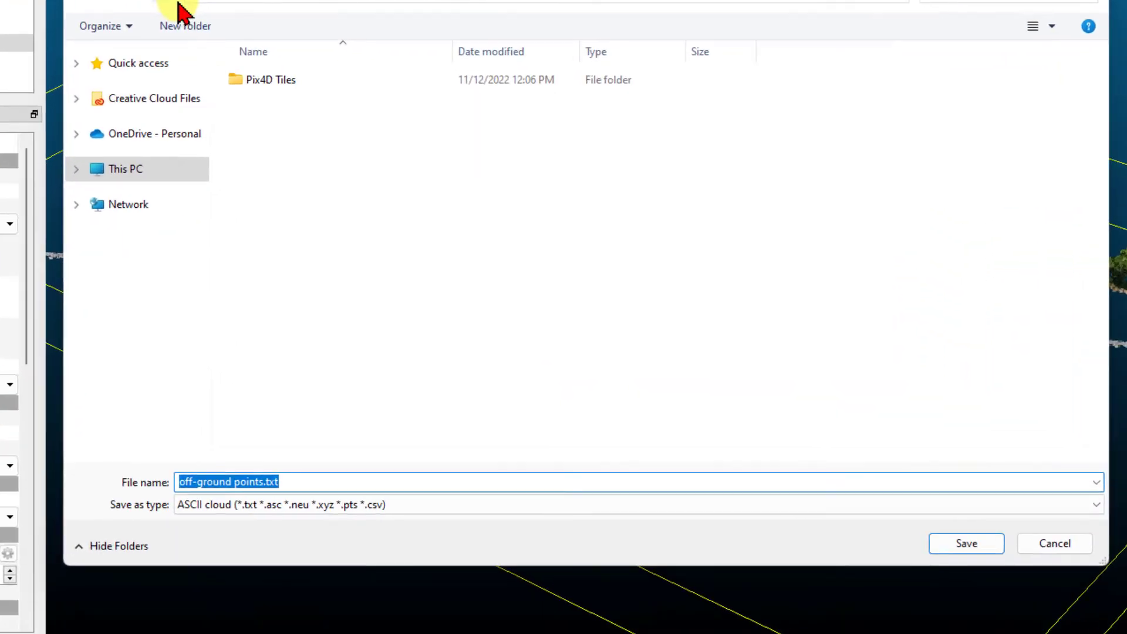
left_click(473, 456)
left_click(460, 472)
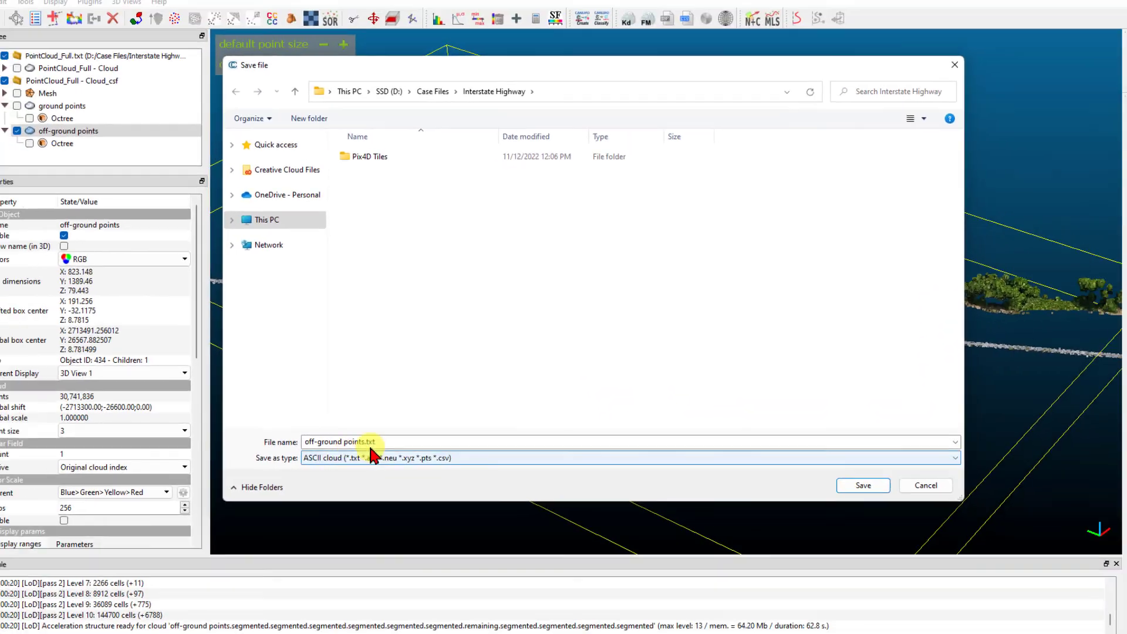
left_click(972, 546)
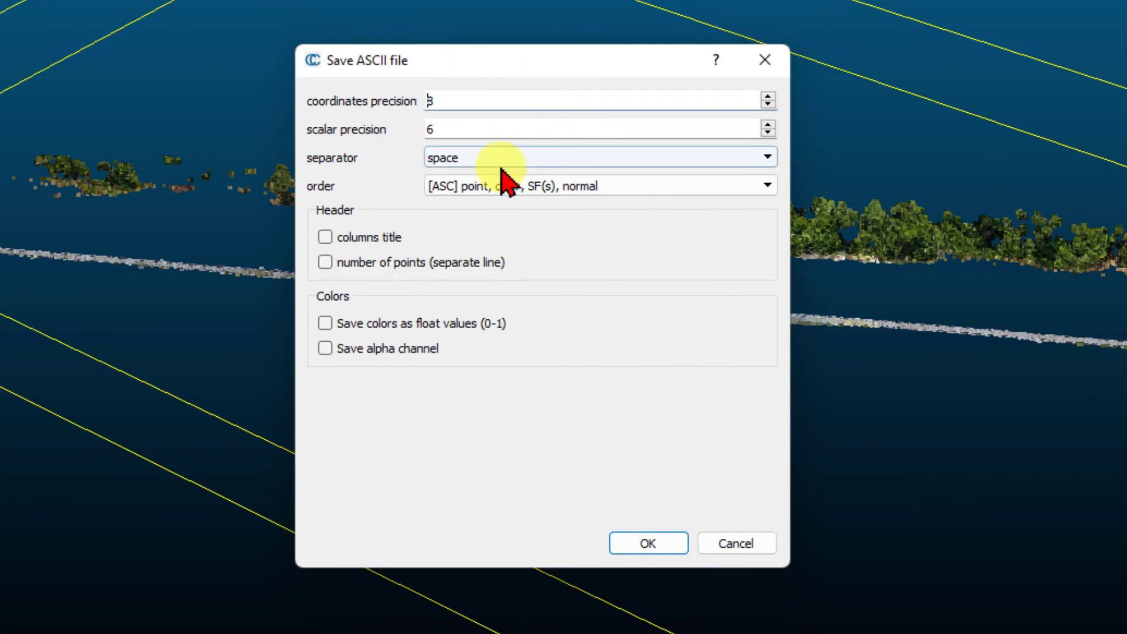
left_click(496, 187)
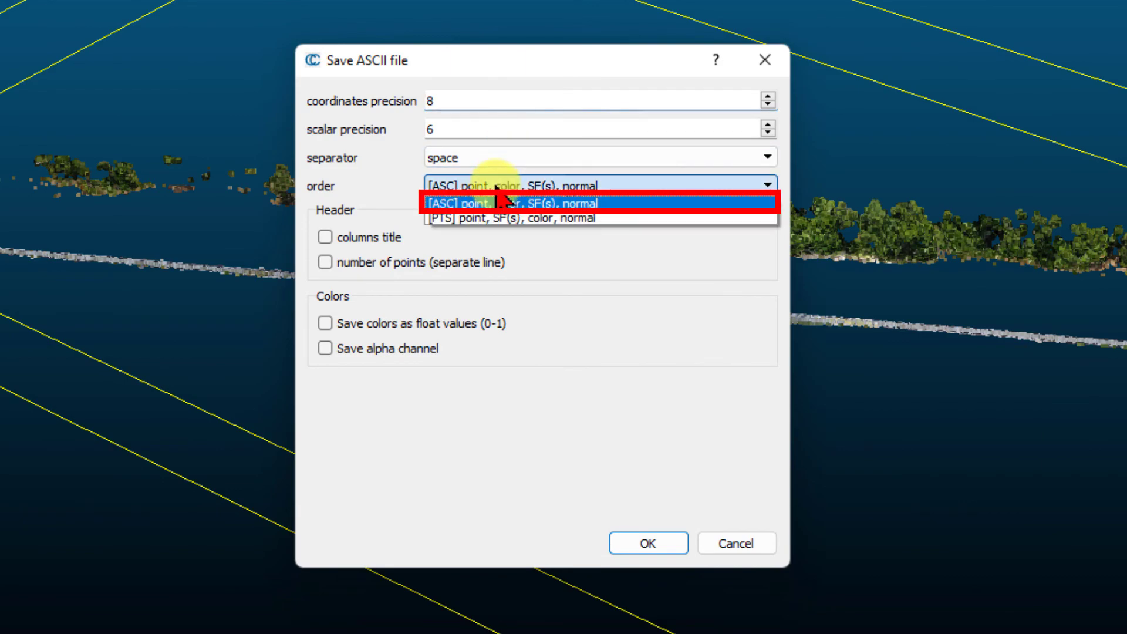
left_click(647, 544)
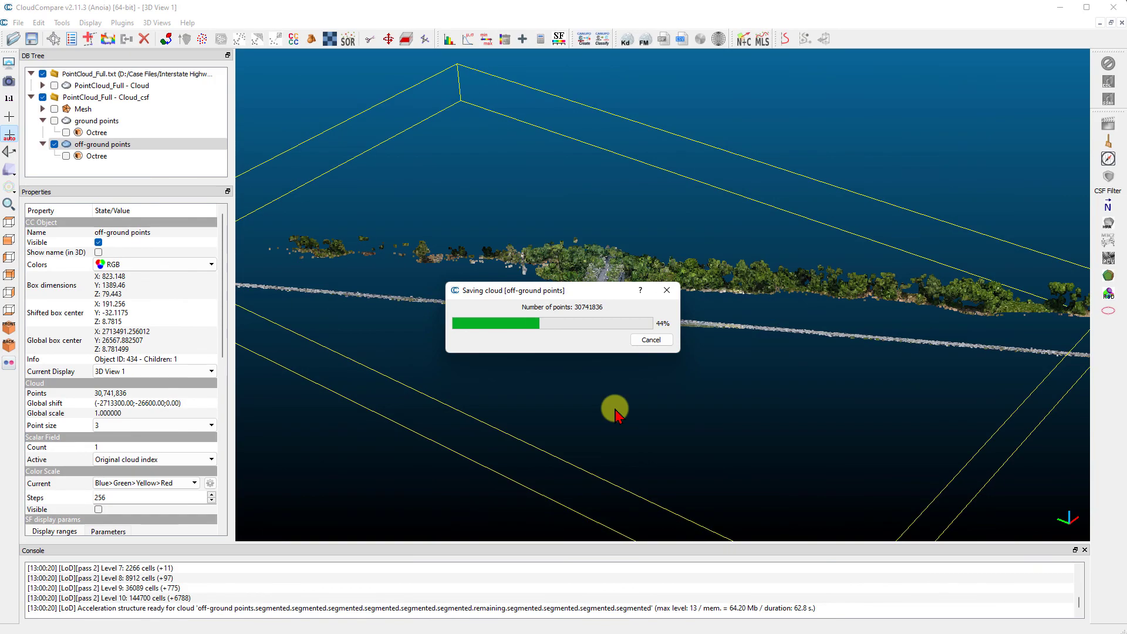
Export the ground cloud as ASCII file 'ground points.txt'
right_click_drag(460, 221, 687, 433)
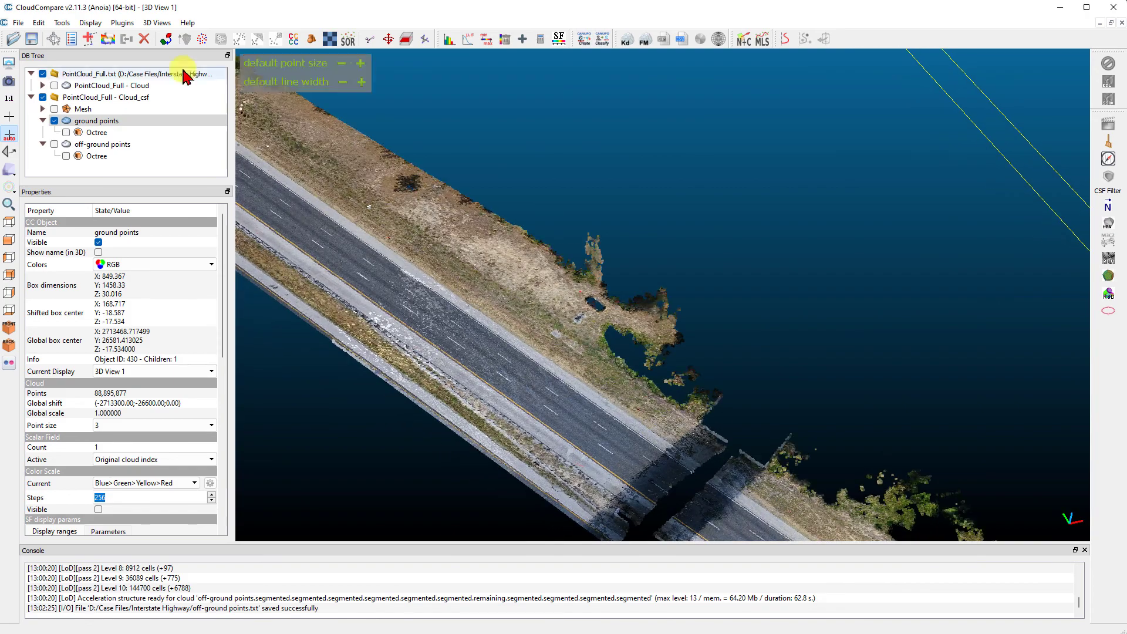
left_click(36, 62)
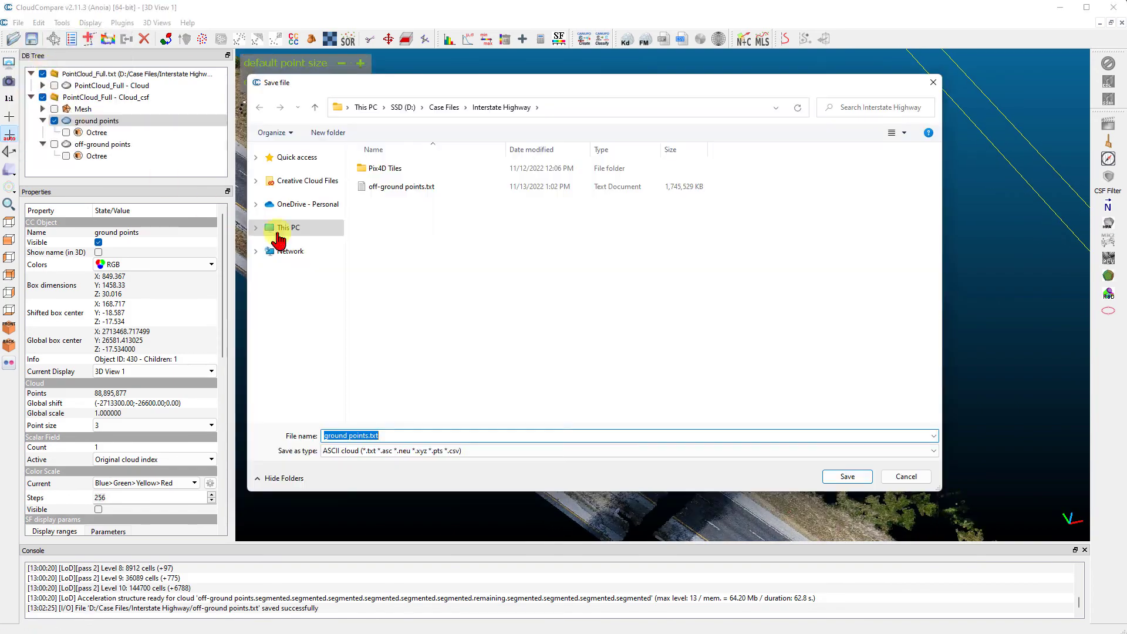
left_click(847, 475)
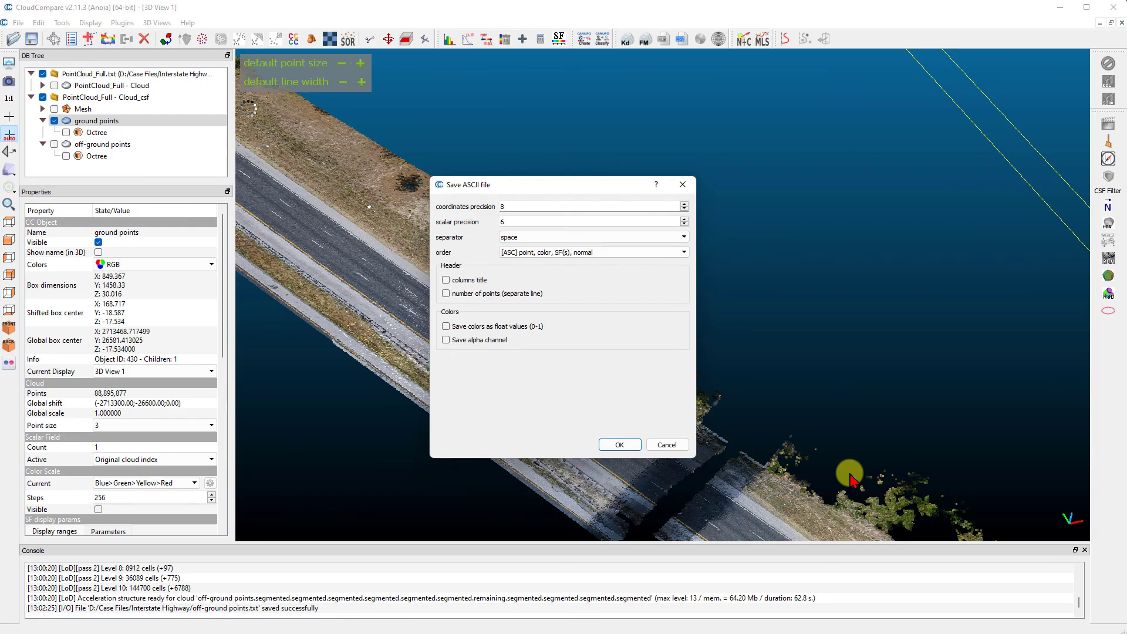
left_click(619, 445)
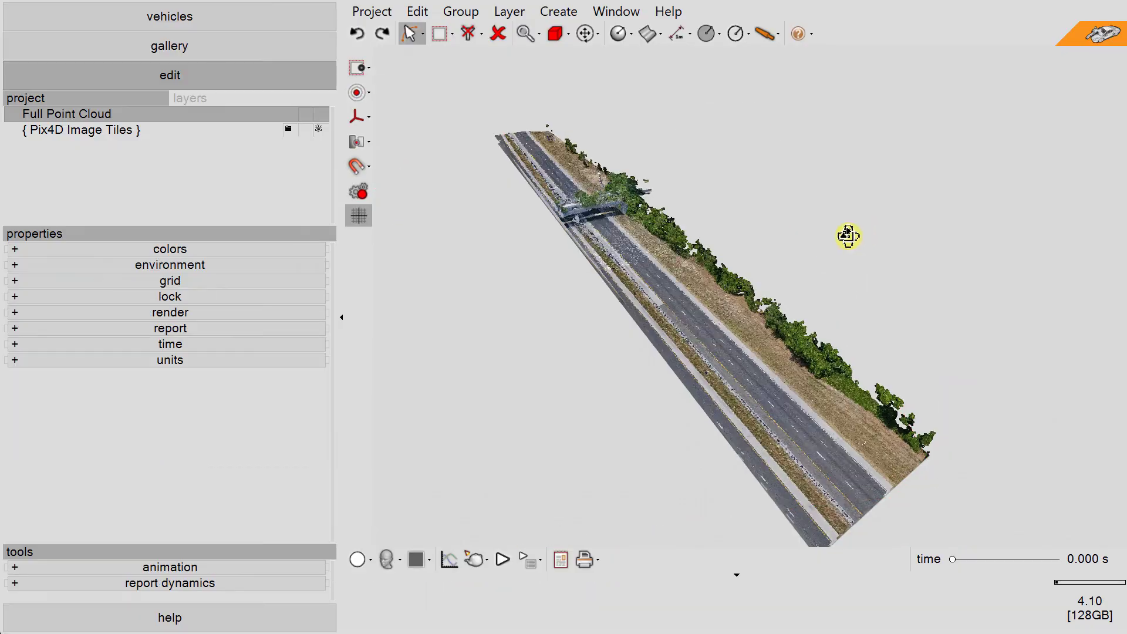
left_click_drag(848, 237, 775, 217)
Import both point-cloud text files into Virtual CRASH with unlimited memory
left_click_drag(1019, 213, 534, 312)
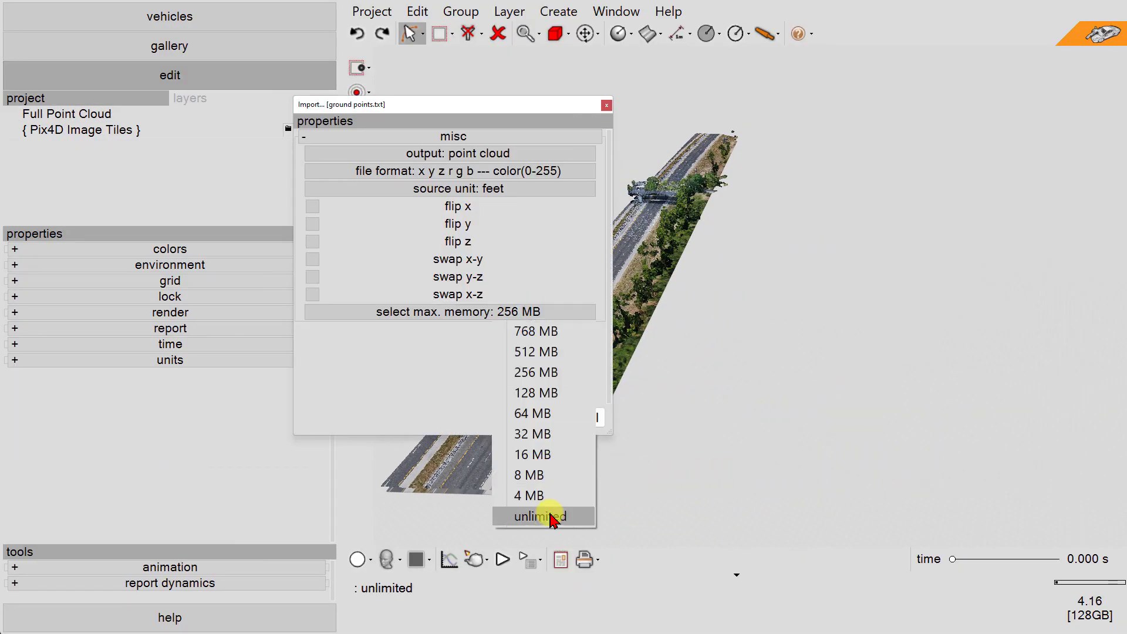
left_click(540, 516)
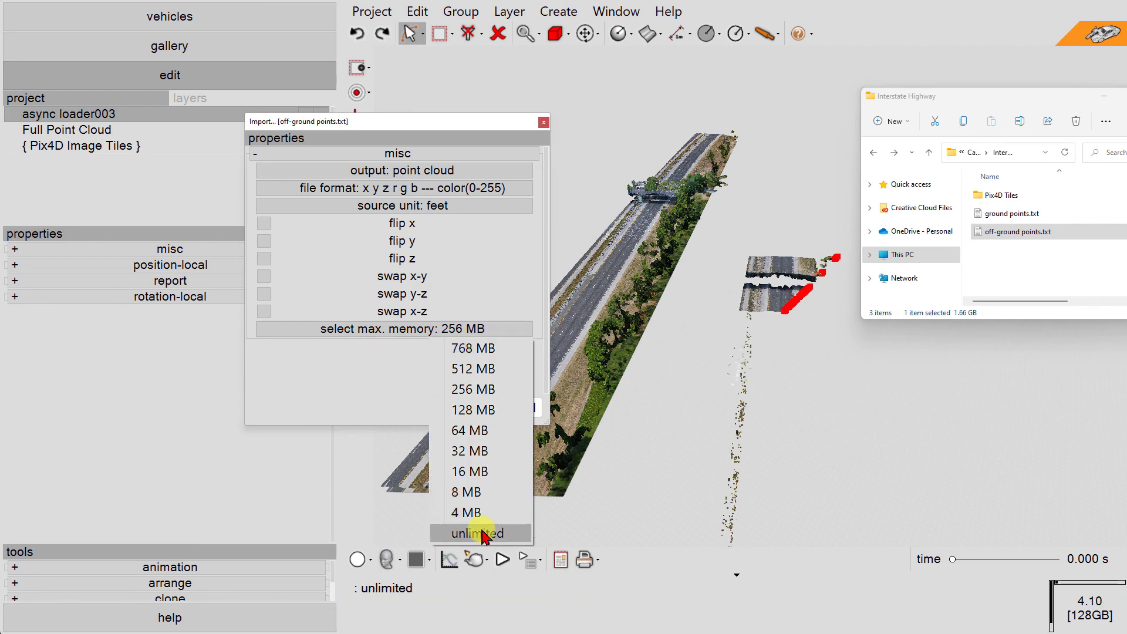
left_click(481, 534)
left_click(452, 409)
left_click_drag(458, 407, 847, 316)
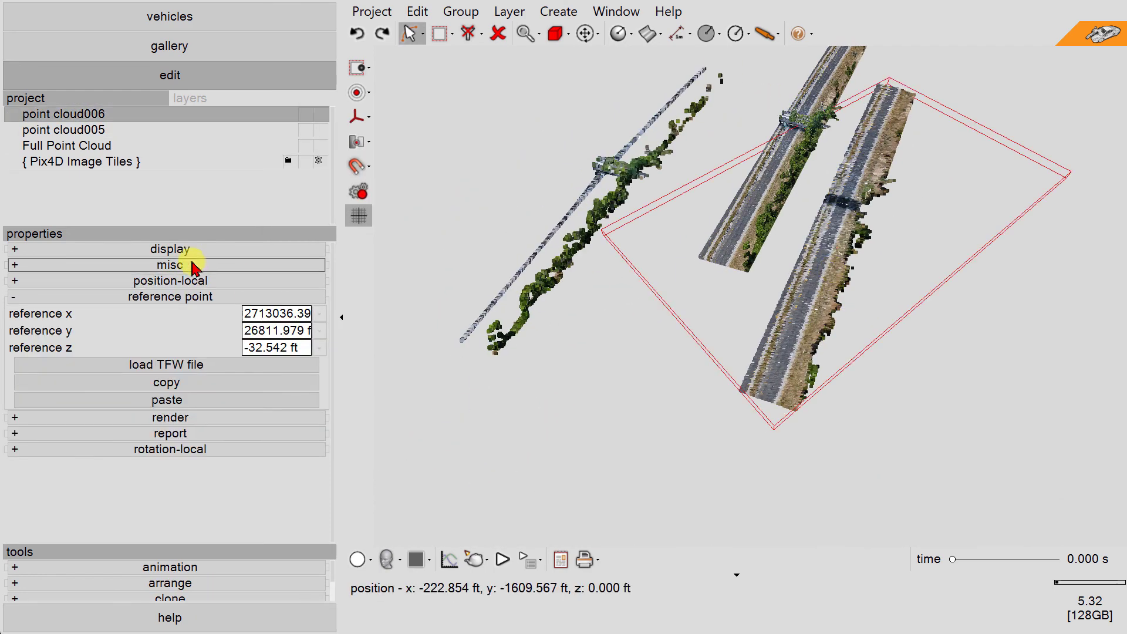
Name the imported clouds 'ground points' and 'off-ground points'
left_click(170, 264)
left_click(270, 301)
left_click(516, 296)
left_click(249, 301)
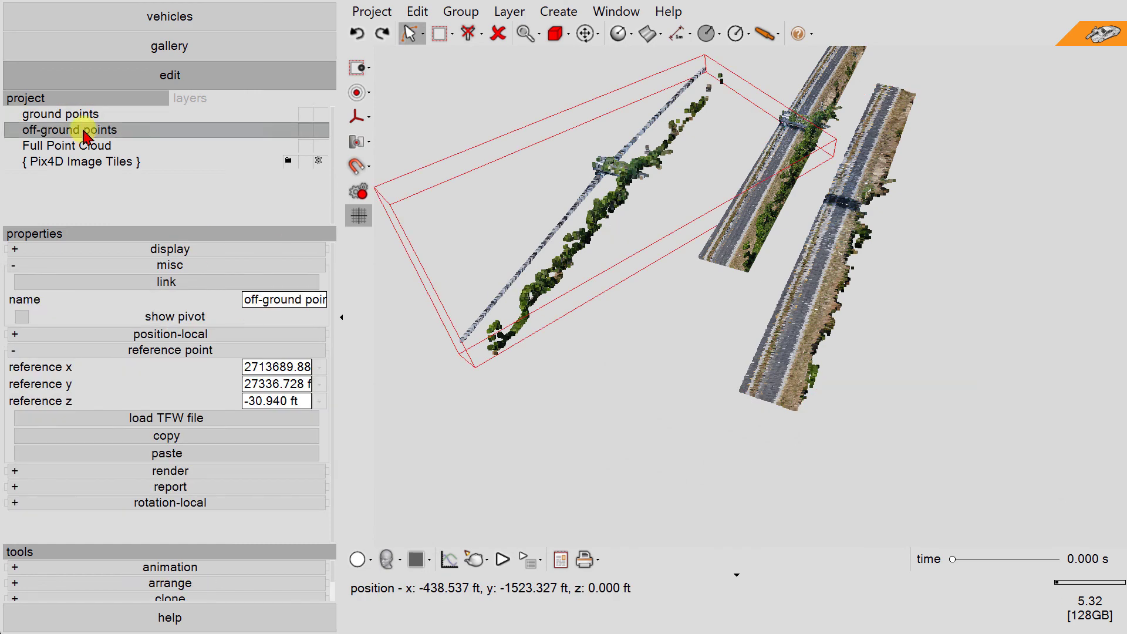
Select the ground and off-ground point clouds, then the Full Point Cloud
left_click(60, 114, "ctrl")
left_click(410, 269)
left_click(203, 145)
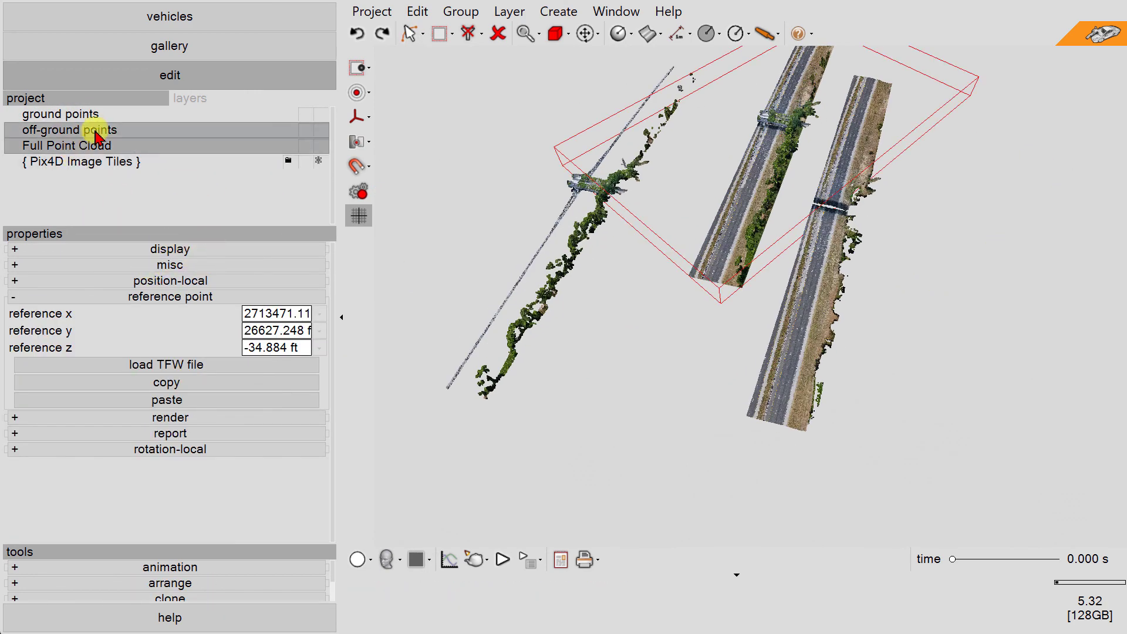
Paste the Full Point Cloud's reference point onto both new clouds and select the full cloud
left_click(111, 147)
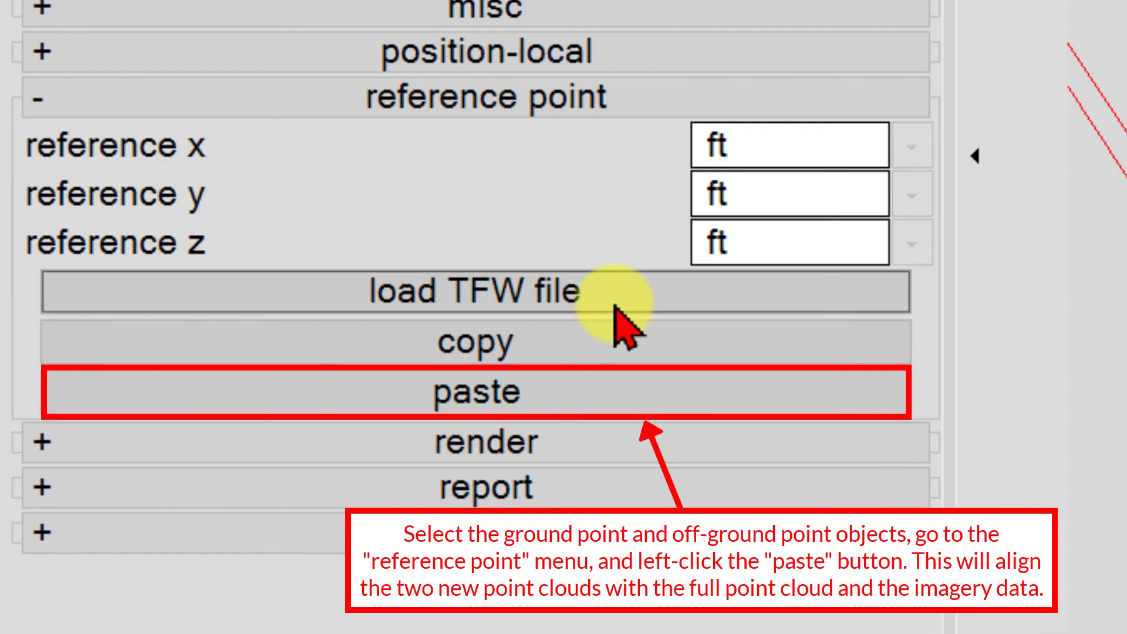
left_click(578, 396)
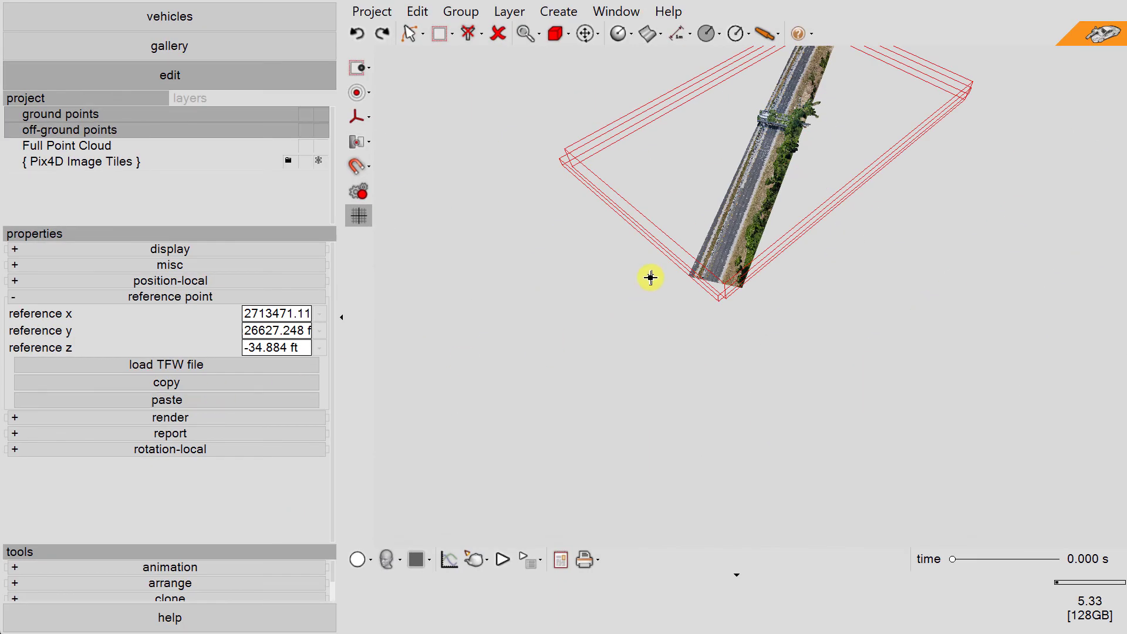
left_click_drag(721, 235, 812, 302)
left_click(307, 147)
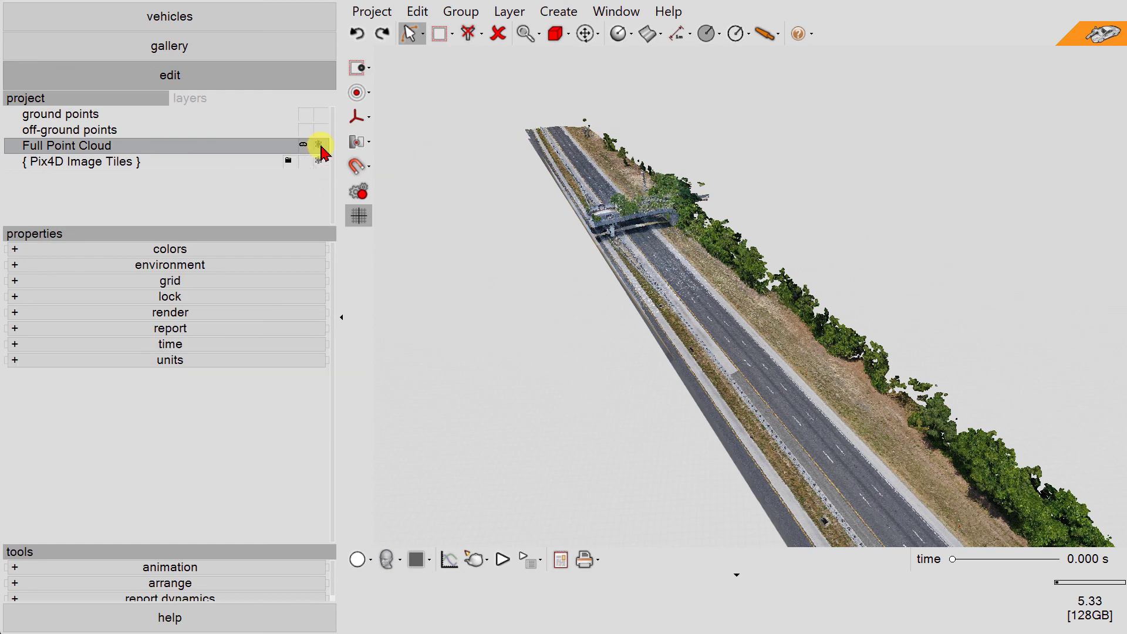
Hide the off-ground points and select the ground points cloud
left_click(217, 129)
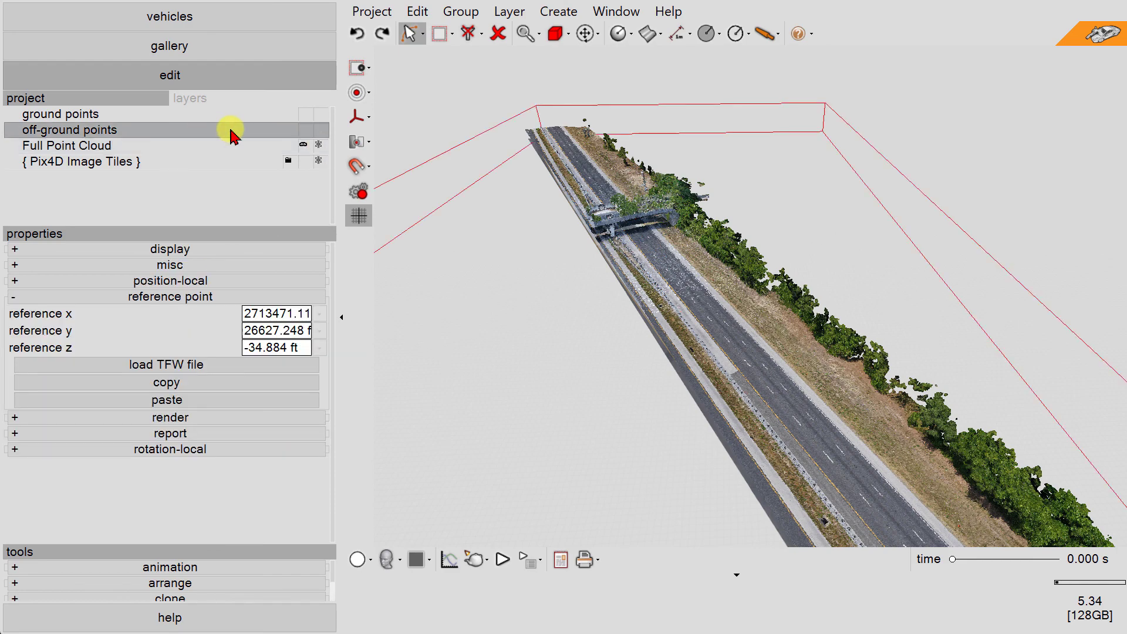
left_click(306, 130)
left_click(167, 117)
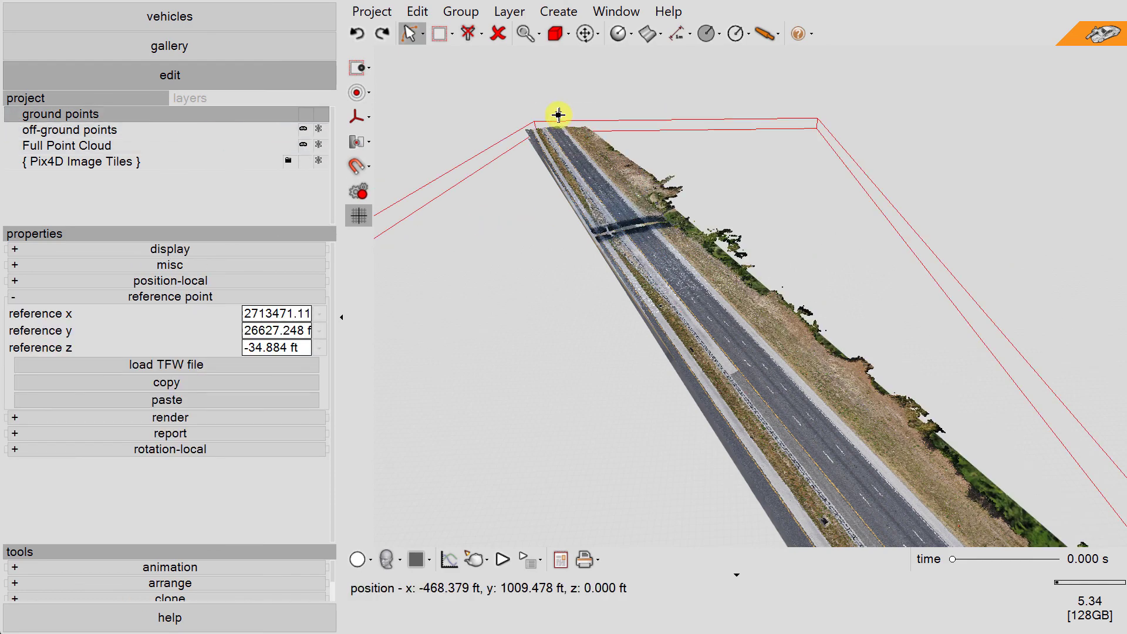
left_click_drag(553, 113, 993, 368)
Create a surface from the ground points with 57 by 400 segments and cap radius 300
left_click(568, 34)
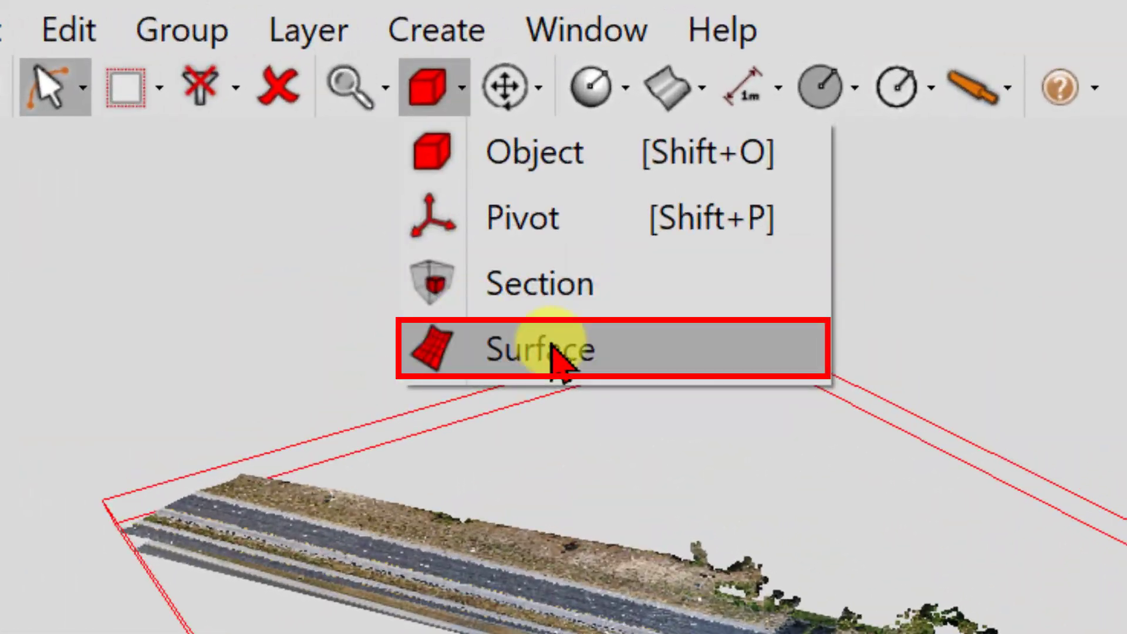
left_click(537, 351)
left_click(392, 559)
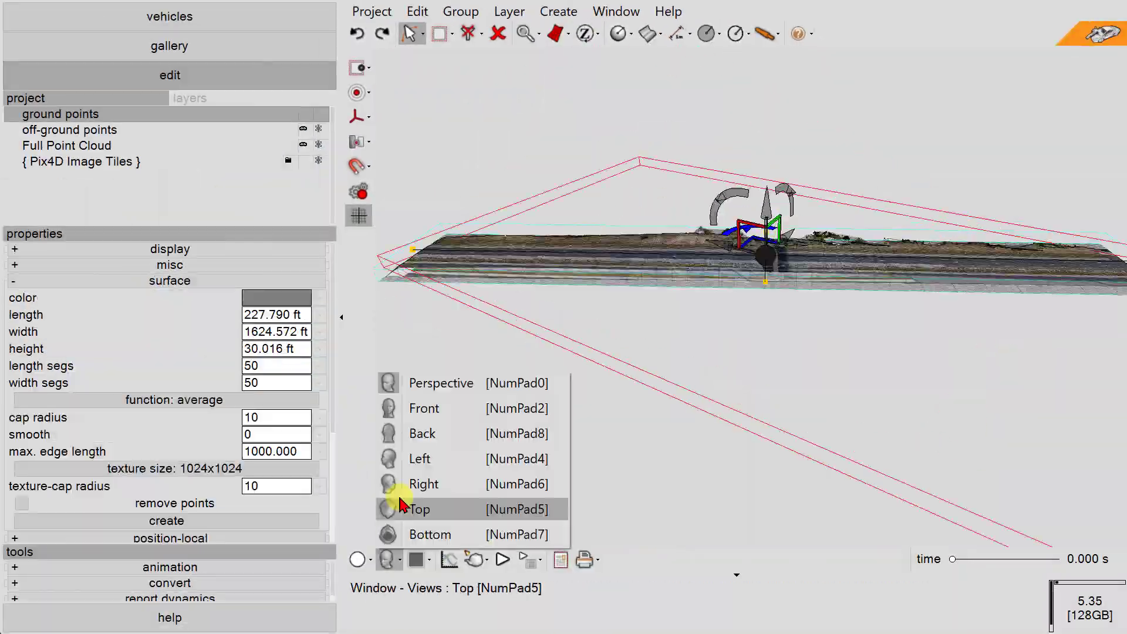
left_click(419, 509)
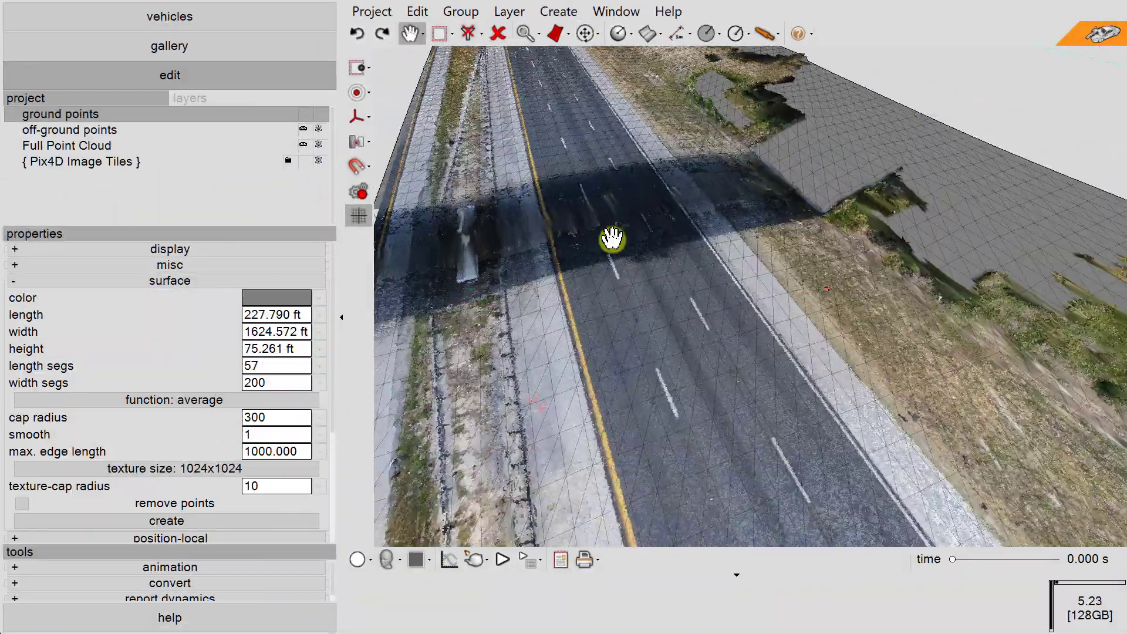
left_click_drag(611, 239, 714, 141)
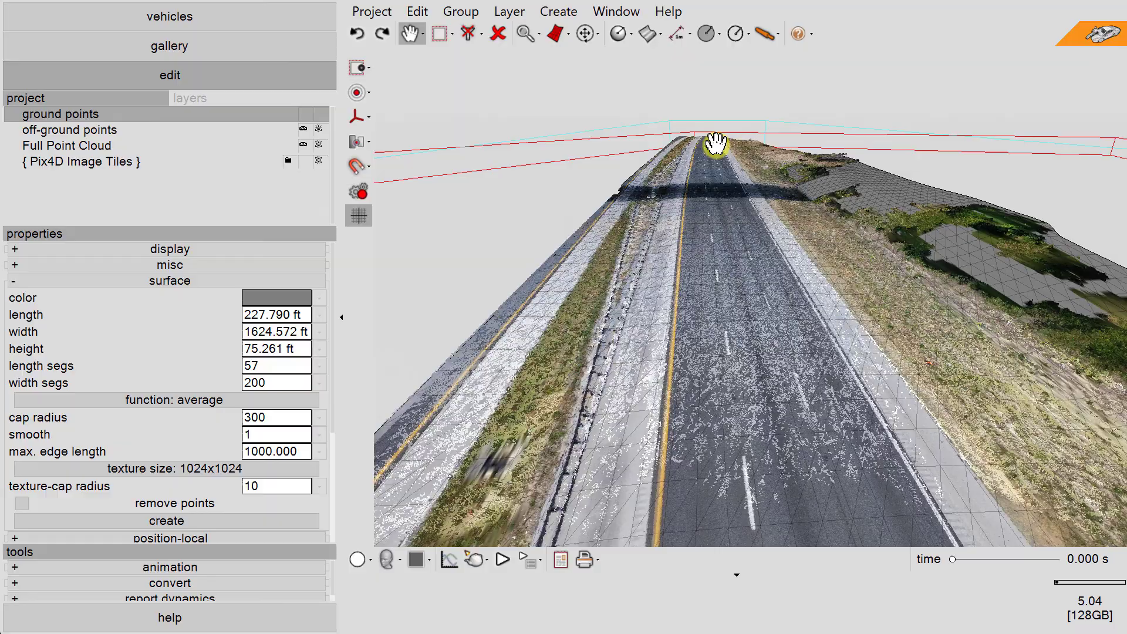
double_click(306, 382)
type("400")
left_click_drag(363, 411, 535, 370)
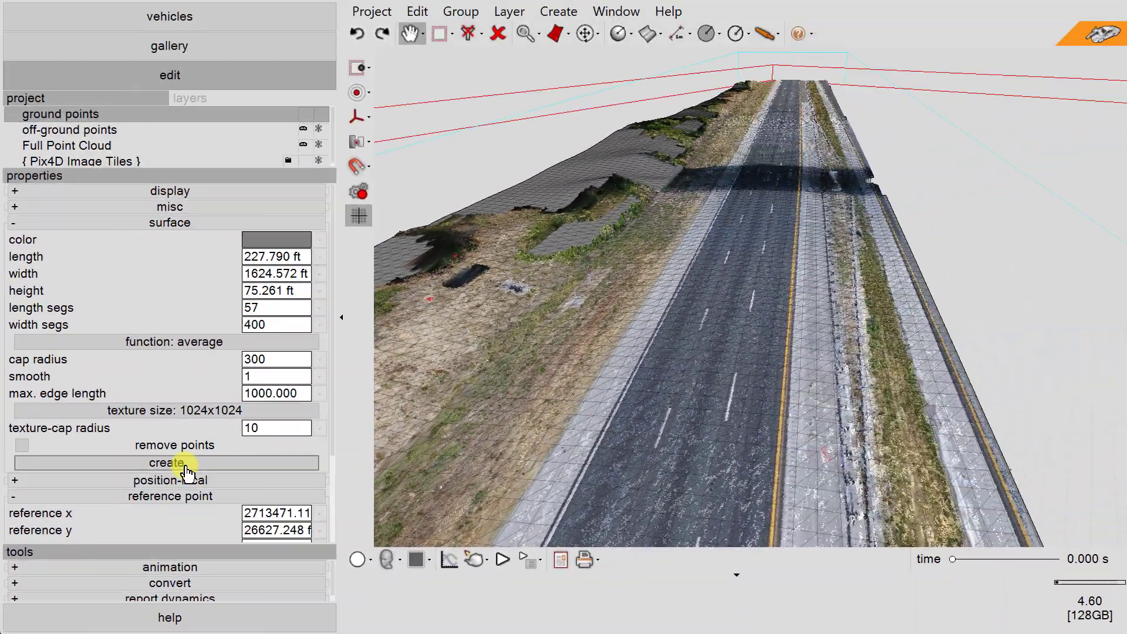
left_click(187, 467)
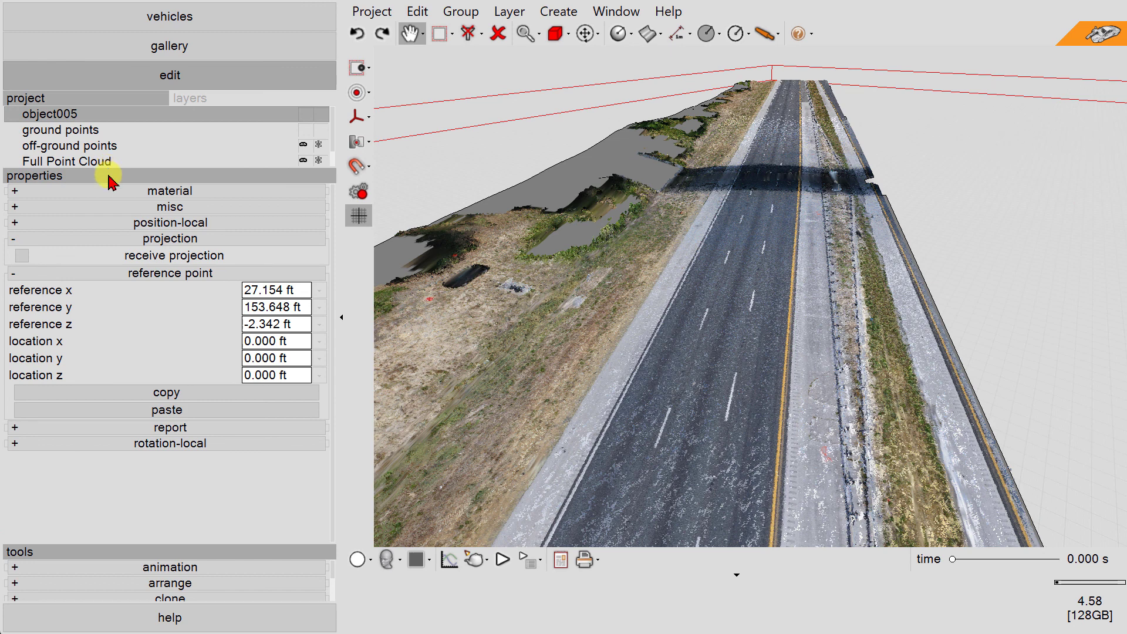
Hide the ground points and enable photo projection on the new surface mesh
left_click(75, 130)
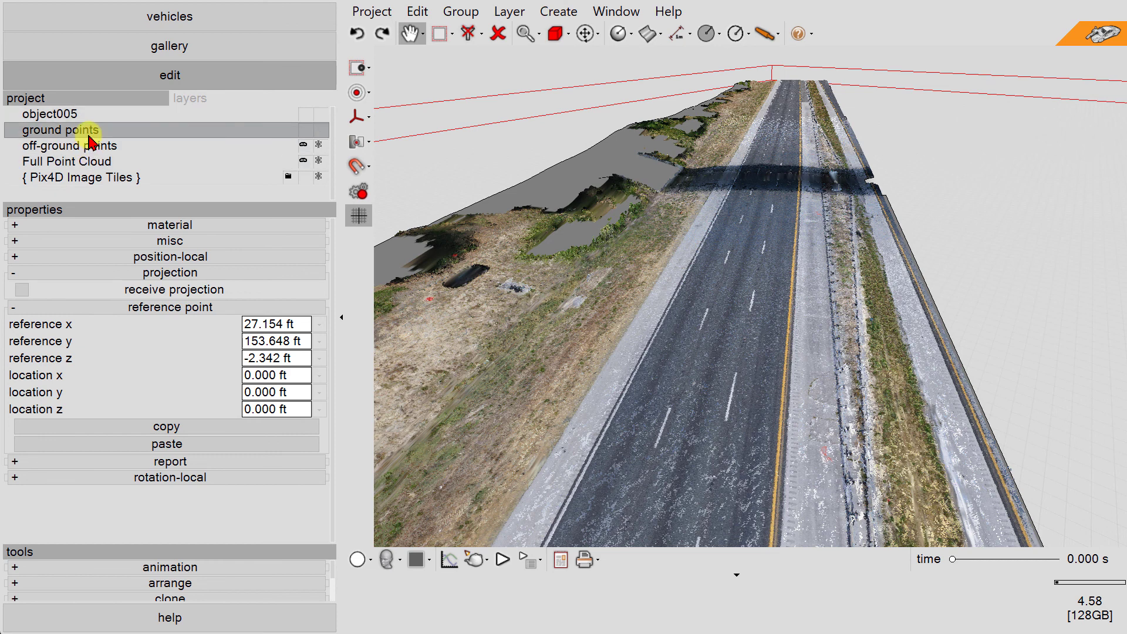
left_click(320, 131)
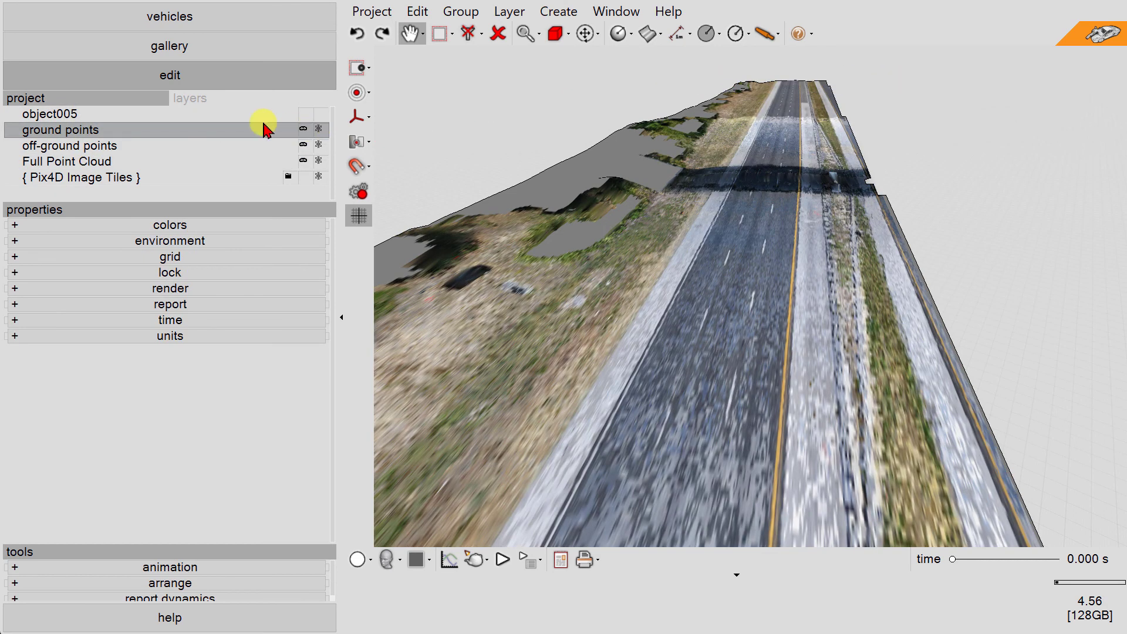
left_click(211, 145)
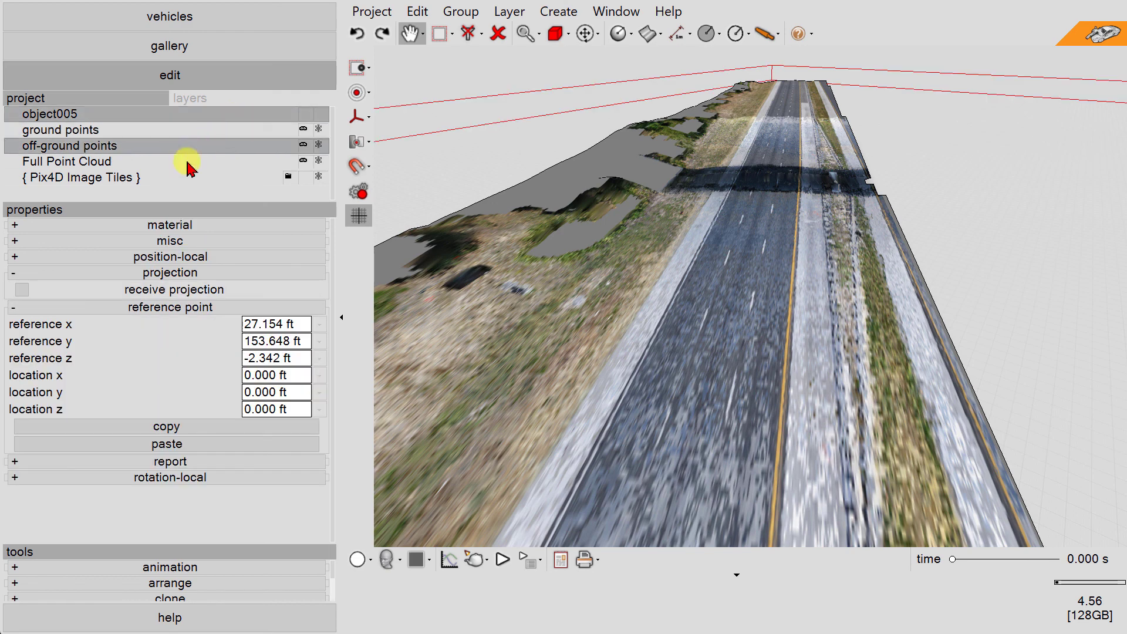
left_click(168, 290)
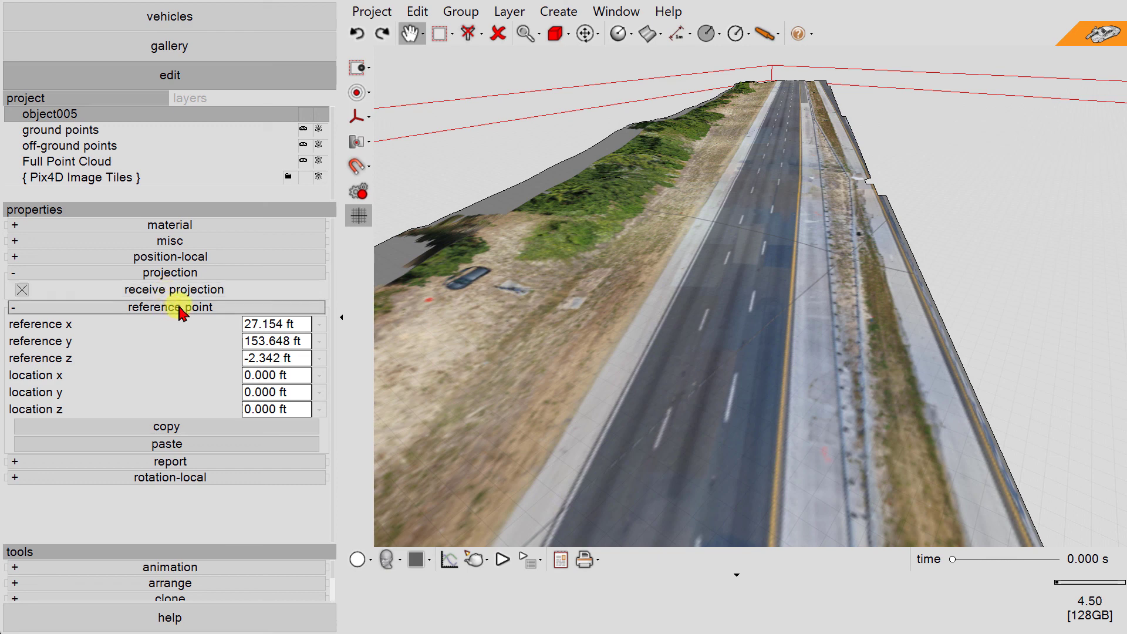
left_click(181, 307)
left_click(168, 272)
Rename the mesh 'Terrain Mesh', make it unyielding terrain, and freeze it
left_click(170, 240)
left_click(276, 258)
type("Terrain Mesh")
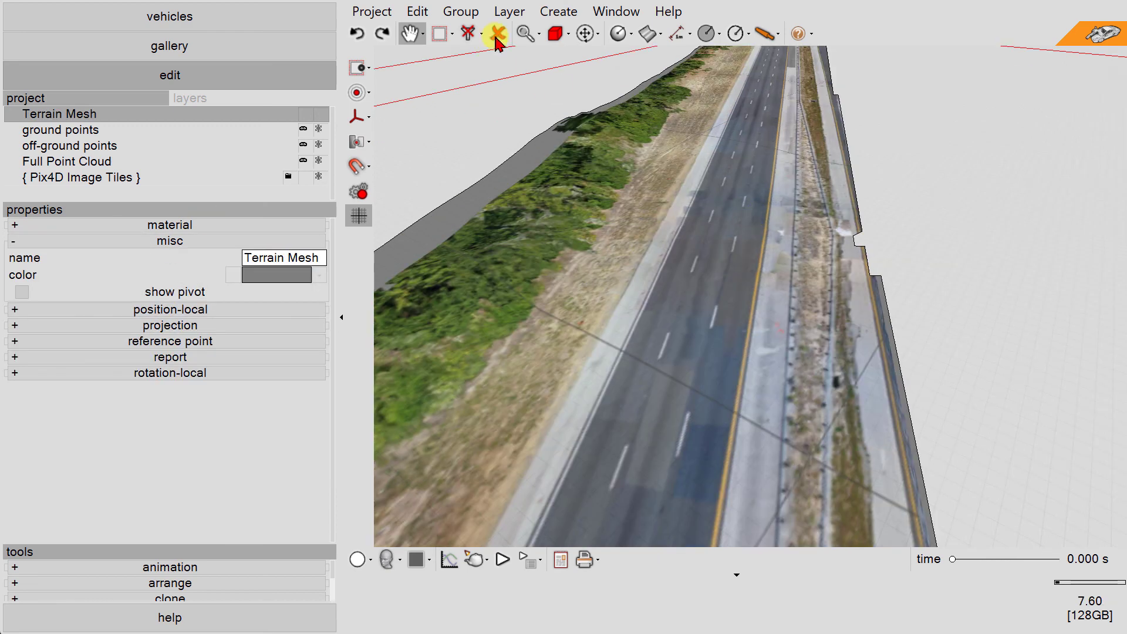
left_click(558, 12)
mouse_move(605, 200)
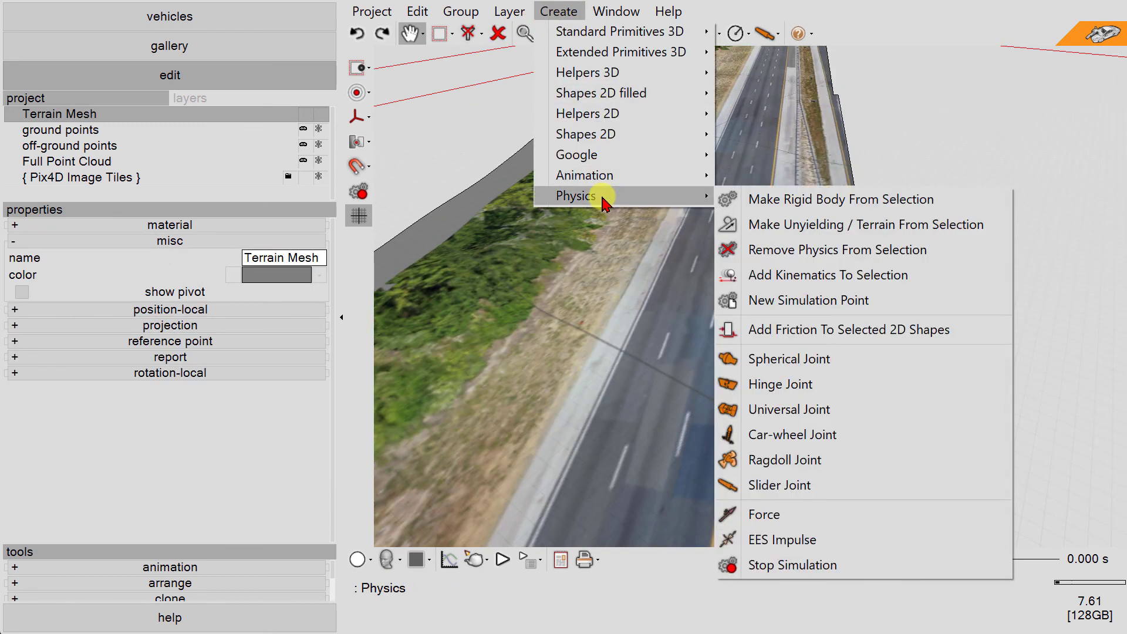
left_click(786, 228)
left_click(319, 130)
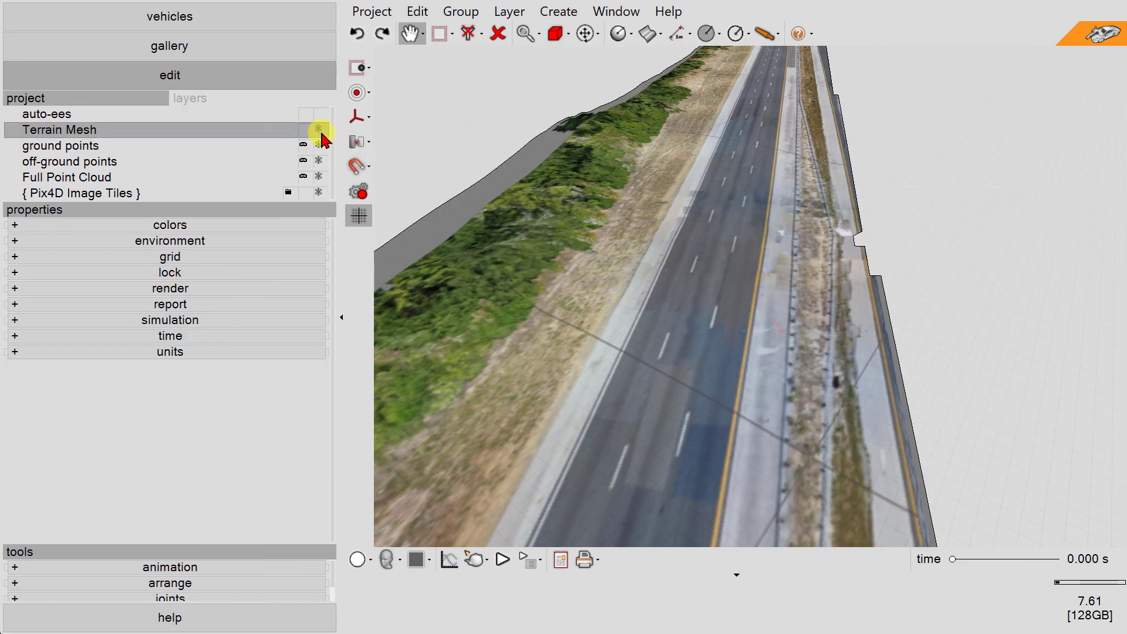
Show the off-ground points again and view along the highway
left_click(303, 161)
left_click(321, 210)
middle_click_drag(587, 246, 752, 219)
Place an Audi S3 Sedan on the road, rotate it into the lane, and colour it blue
left_click(203, 48)
scroll(226, 317, "down", 3)
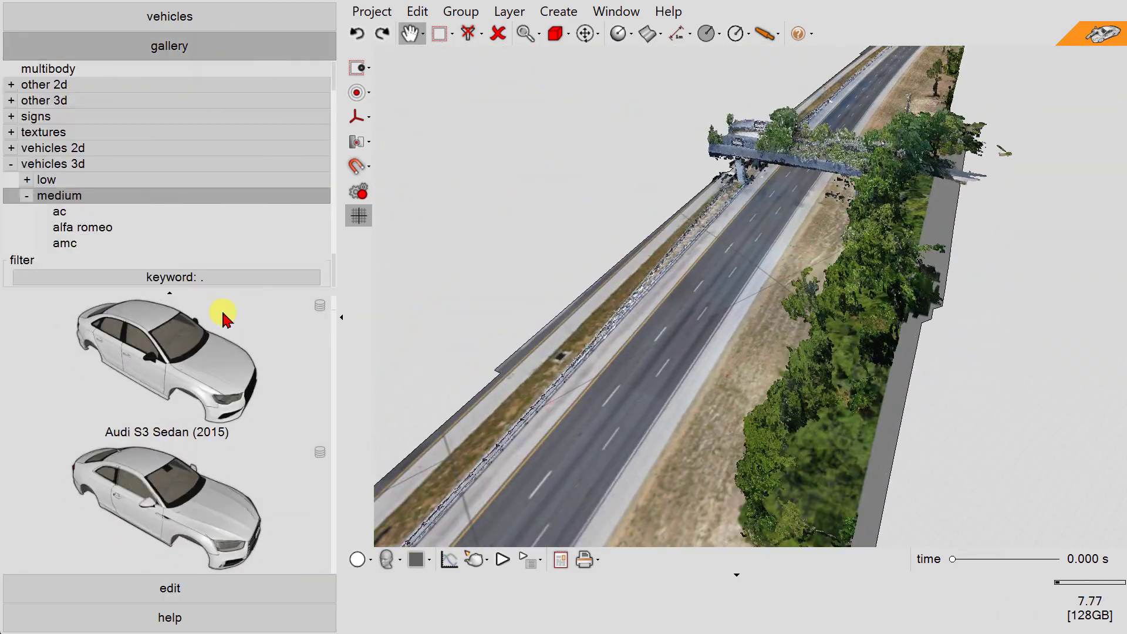
left_click(357, 559)
left_click(422, 33)
left_click(520, 78)
left_click_drag(709, 327, 686, 123)
left_click(704, 364)
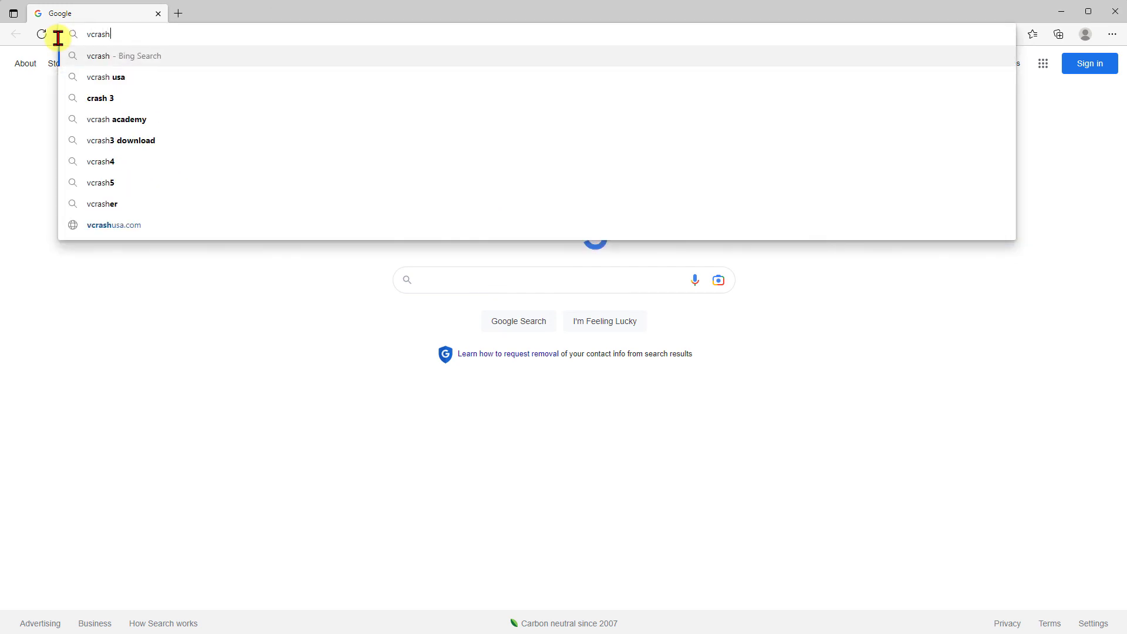
Load vcrashusa.com and enter the main site
type("om")
key("Return")
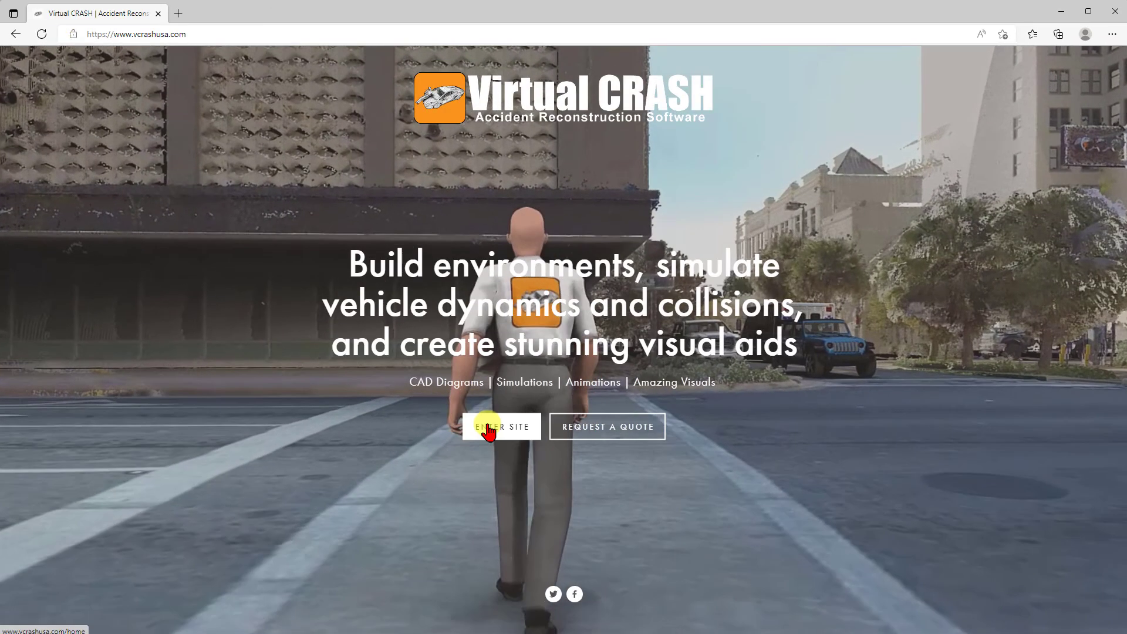
left_click(488, 424)
Browse the User Support pages and open Live Training Events
mouse_move(997, 106)
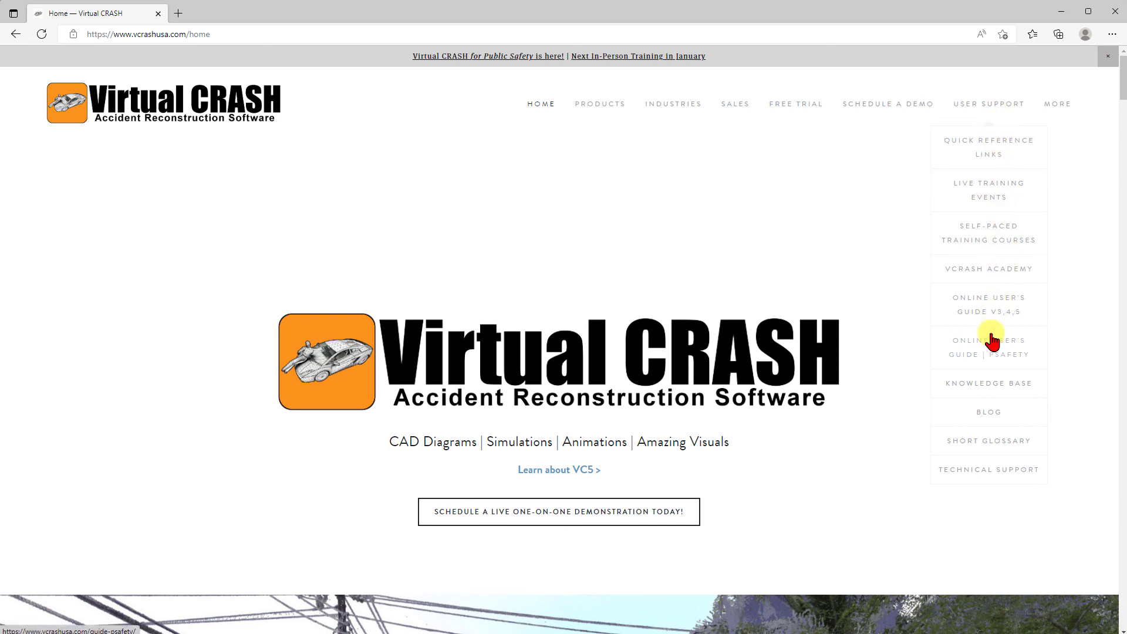
left_click(992, 351)
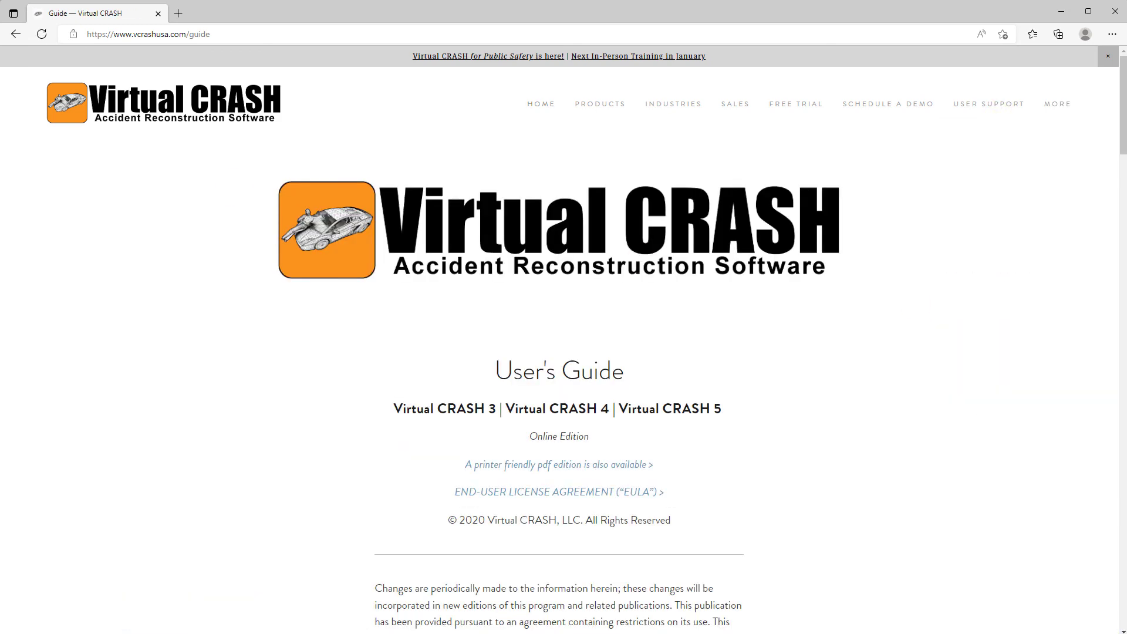
left_click(1004, 385)
left_click(4, 33)
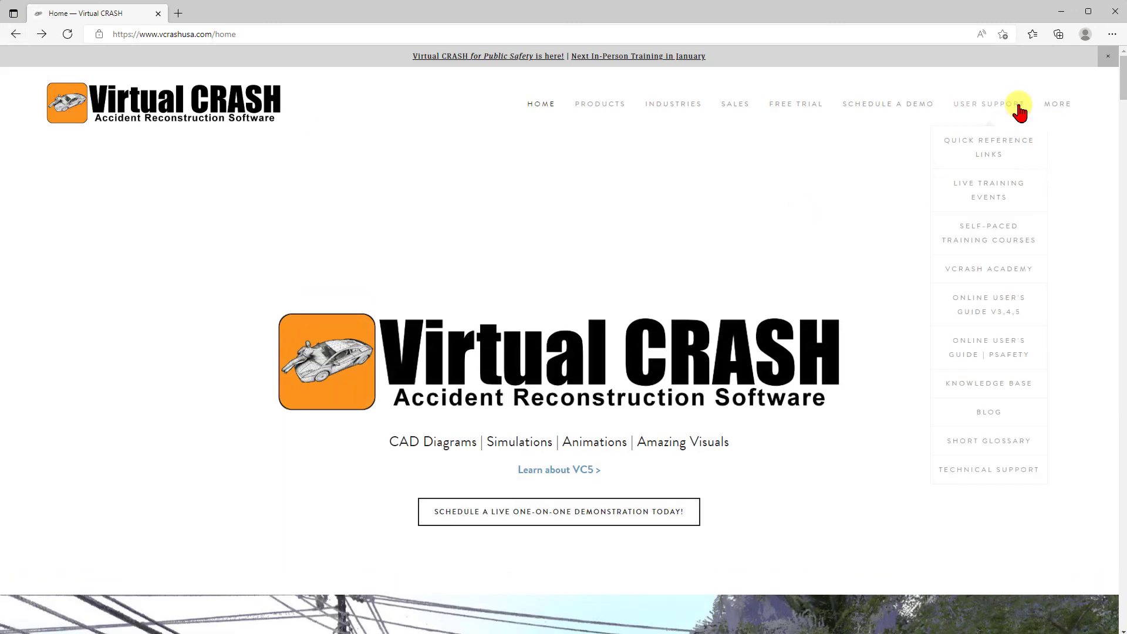
left_click(1007, 240)
scroll(495, 252, "down", 4)
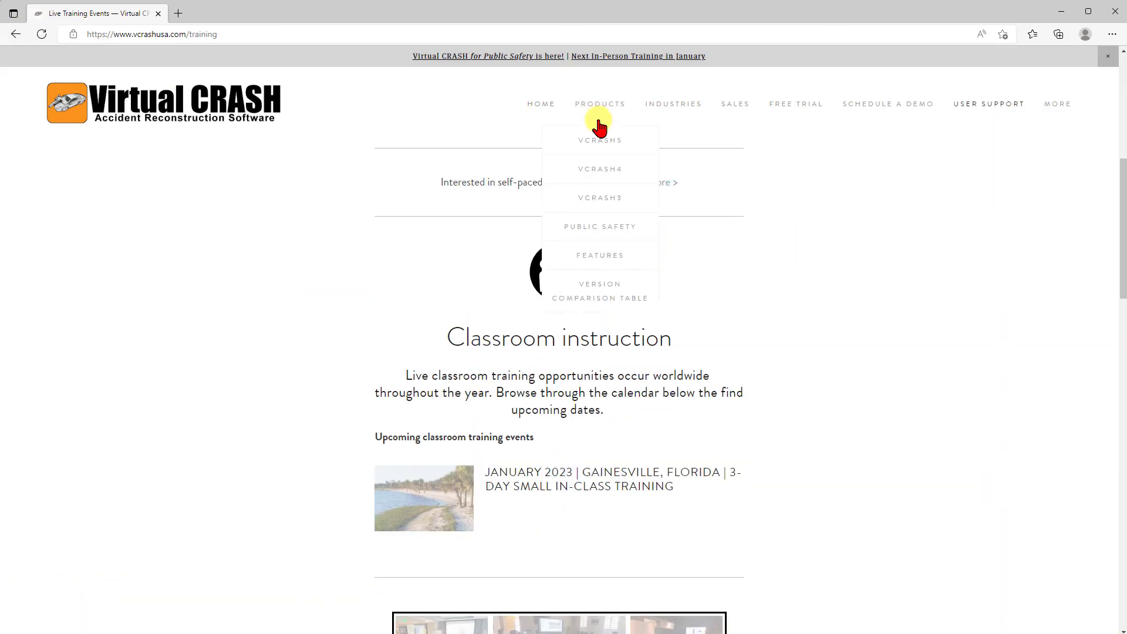